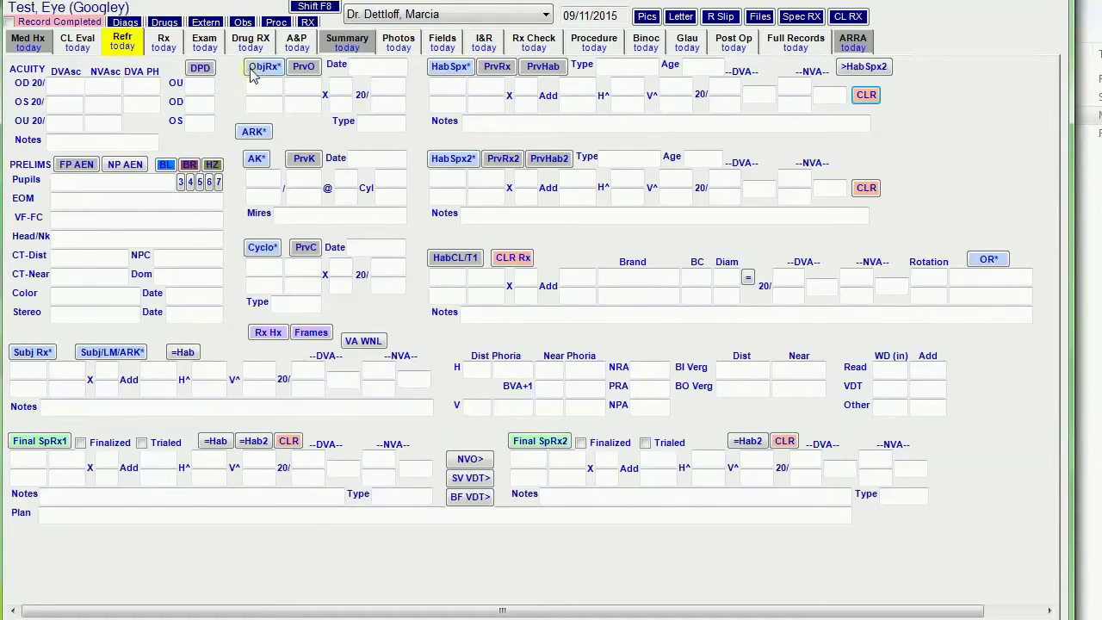
Step: Load the 10/12/2013 retinoscopy (-1.50 -.50 x5, +1.50 -.75 x50) and start today's keratometry entry
click(263, 76)
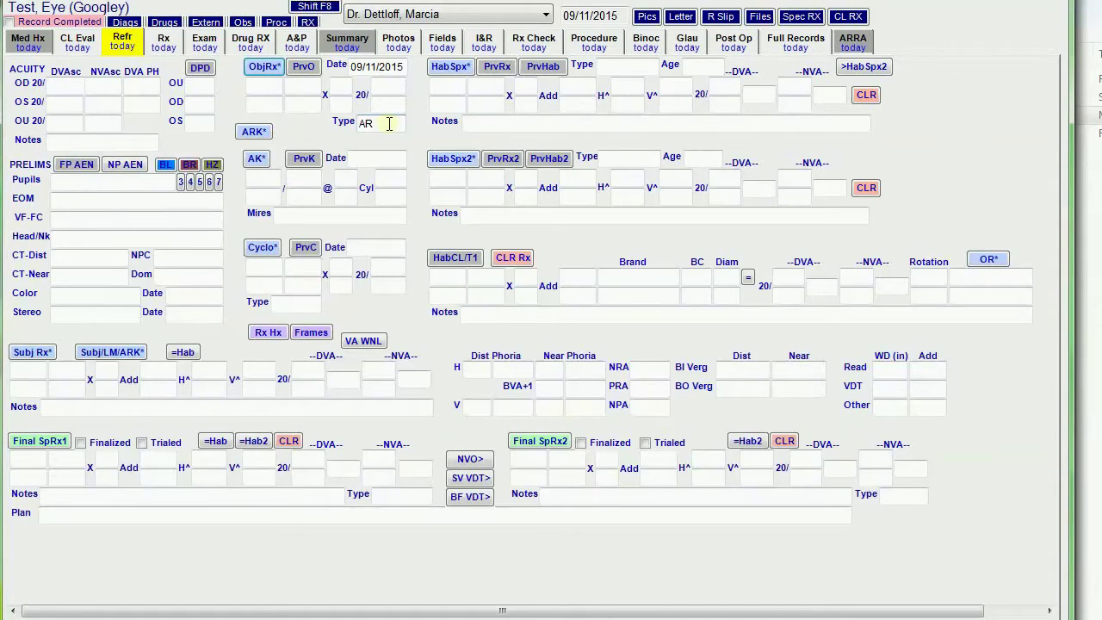
click(303, 67)
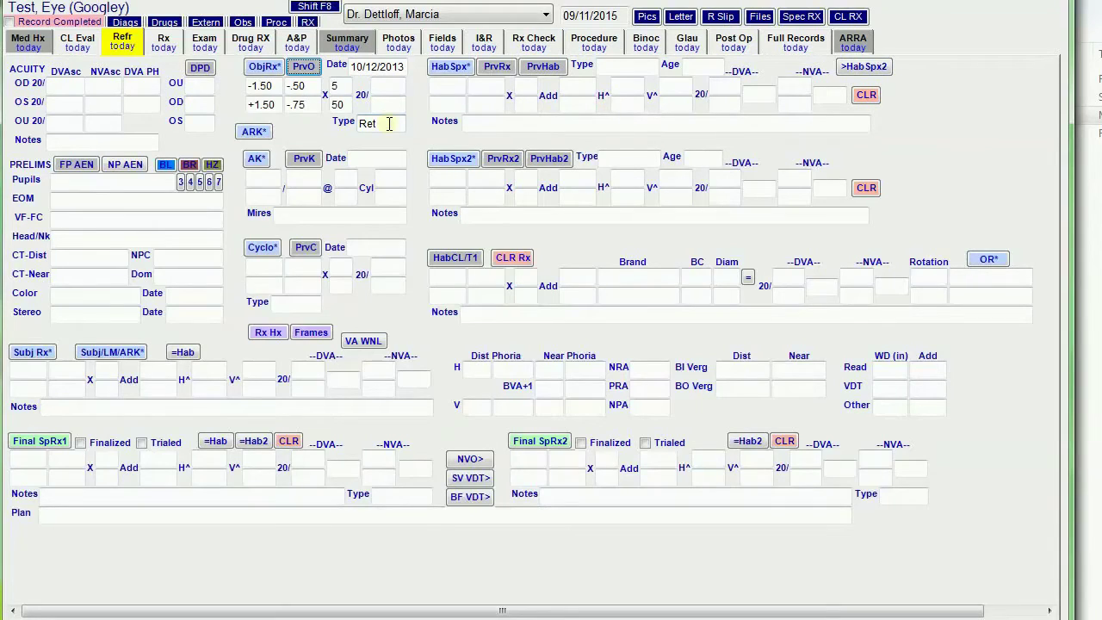
click(257, 164)
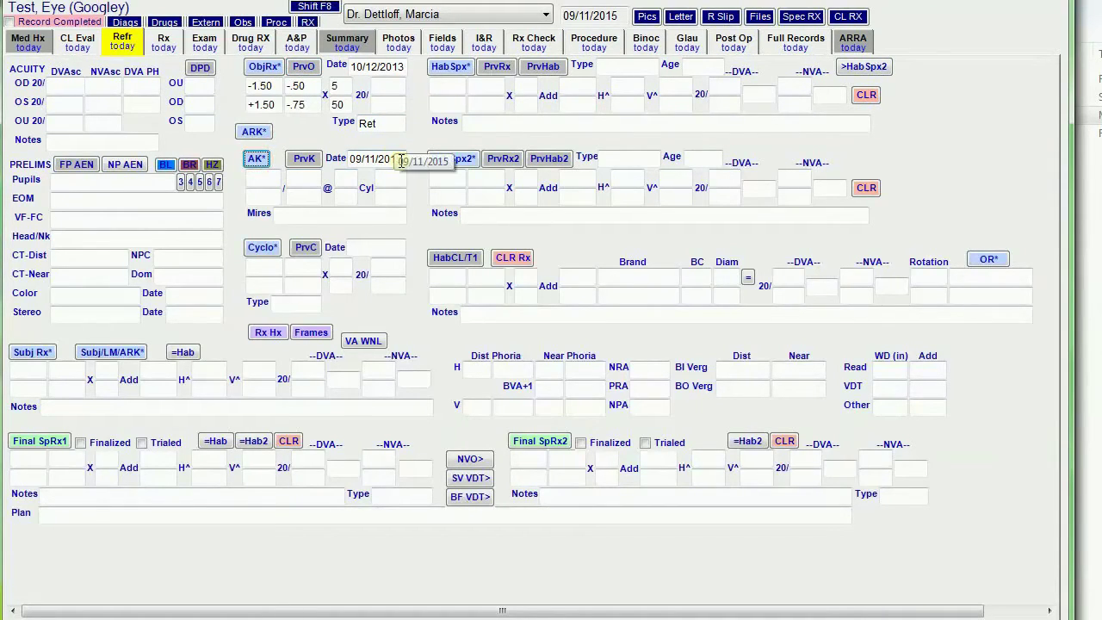
Step: Load prior keratometry 45.25/44.00 and 47.00/46.50, set the second K axis to 10, and start today's AR cyclo entry
click(303, 164)
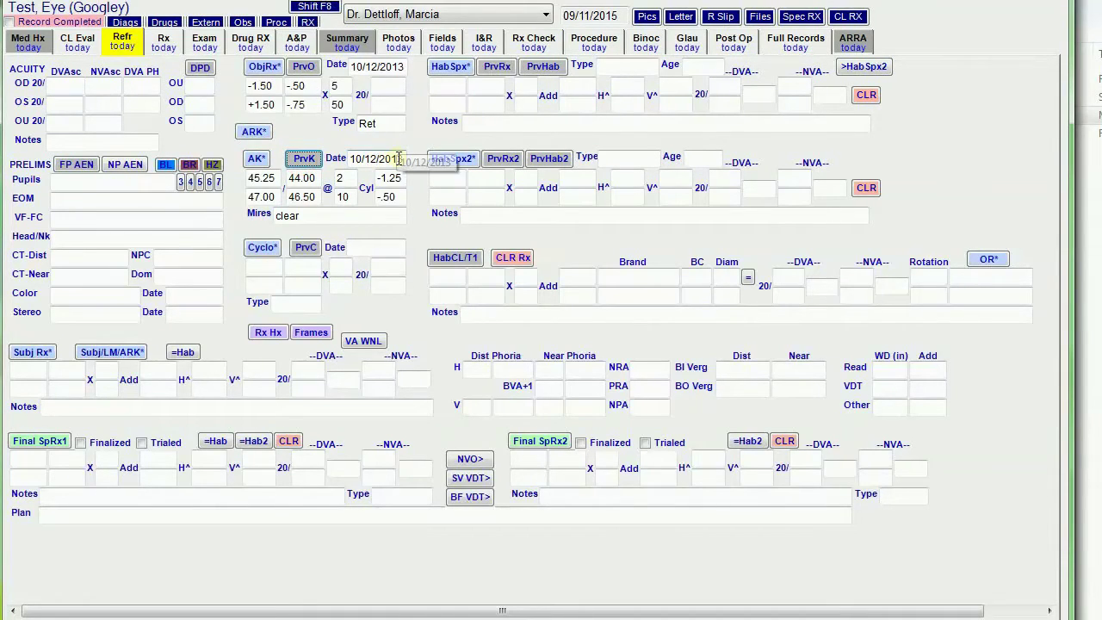
click(340, 194)
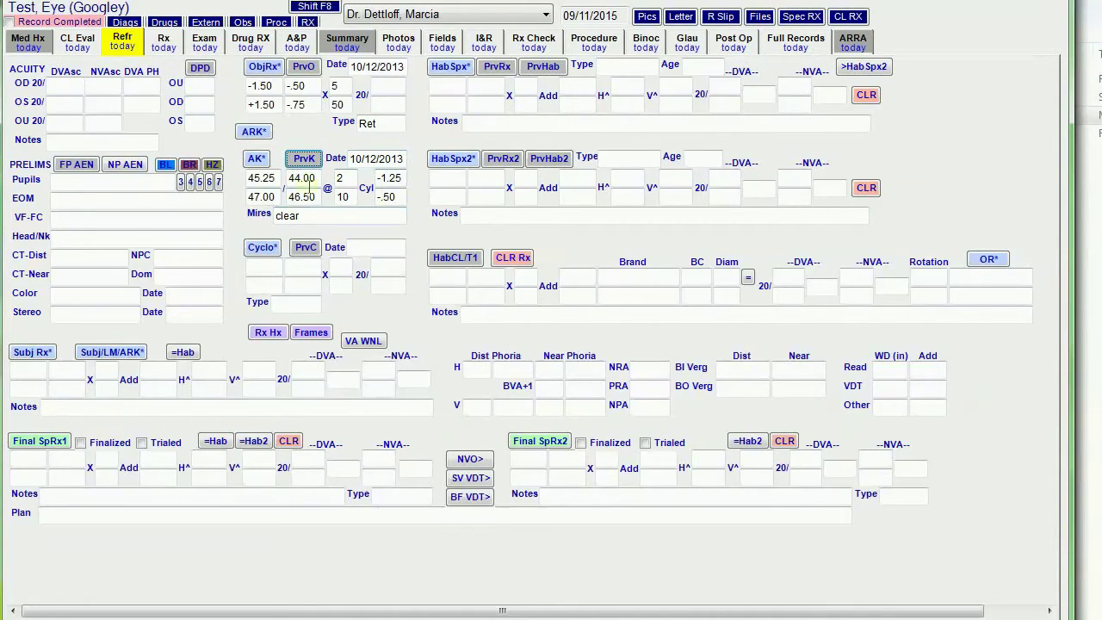
text(10)
click(306, 248)
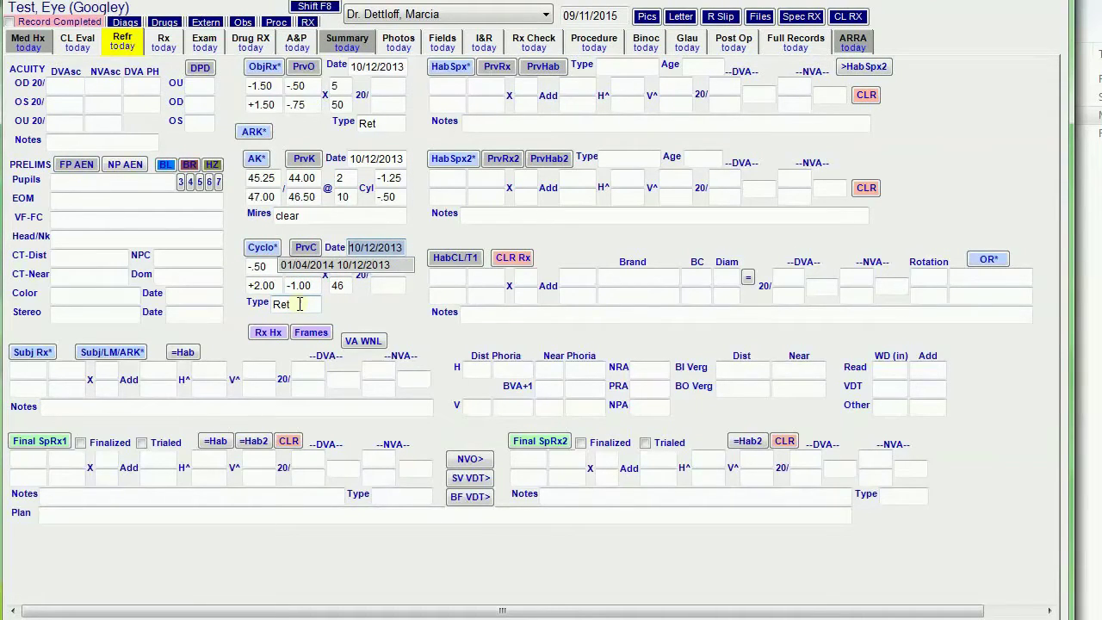
click(262, 249)
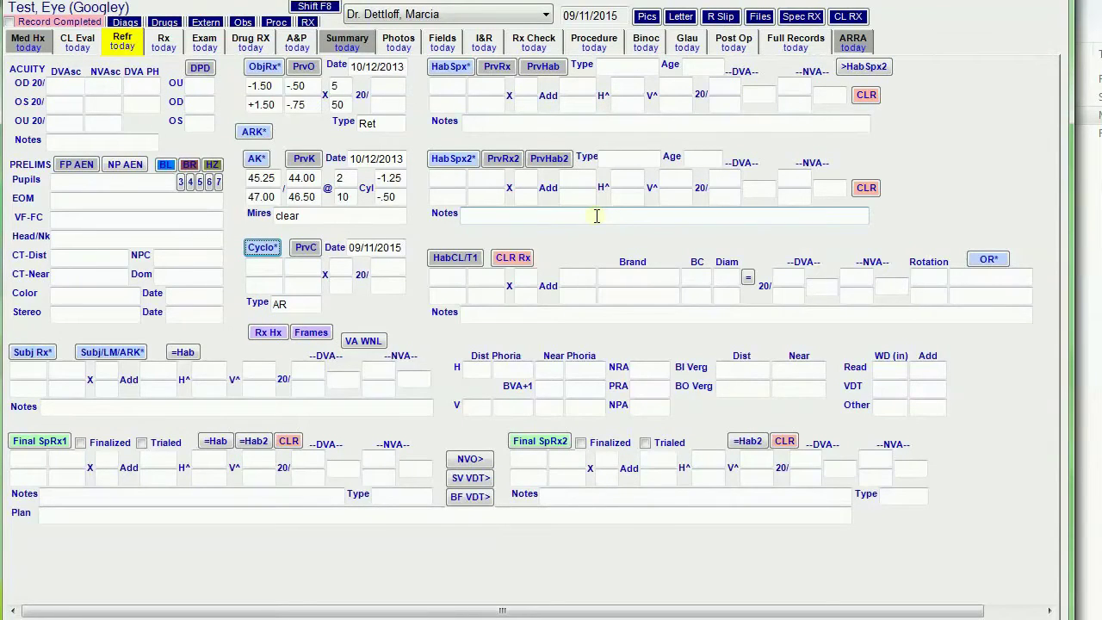
click(455, 72)
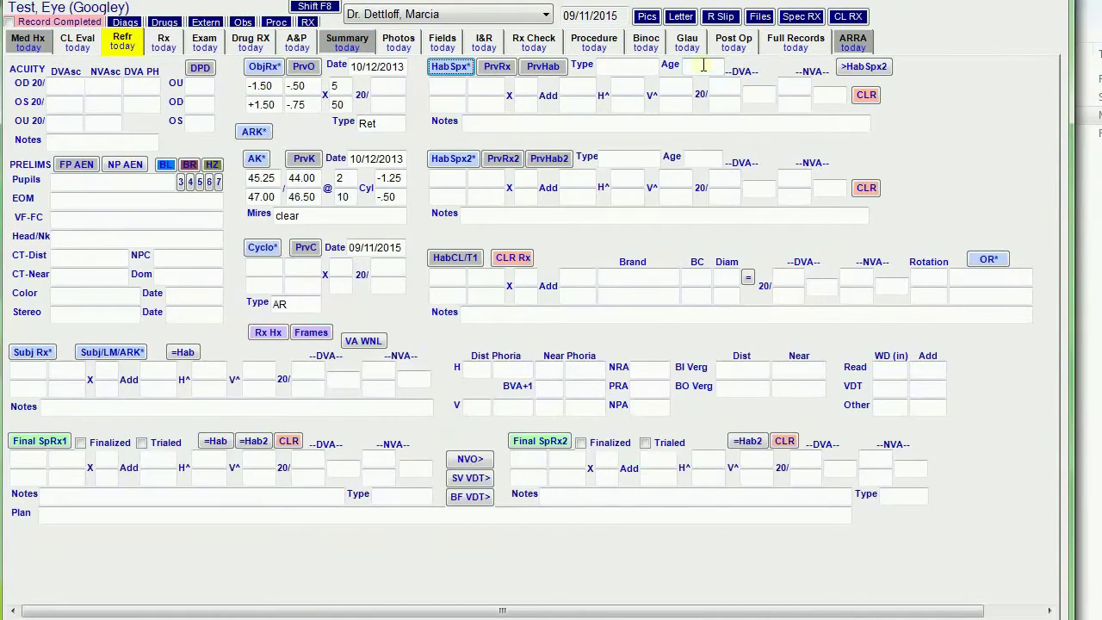
click(499, 69)
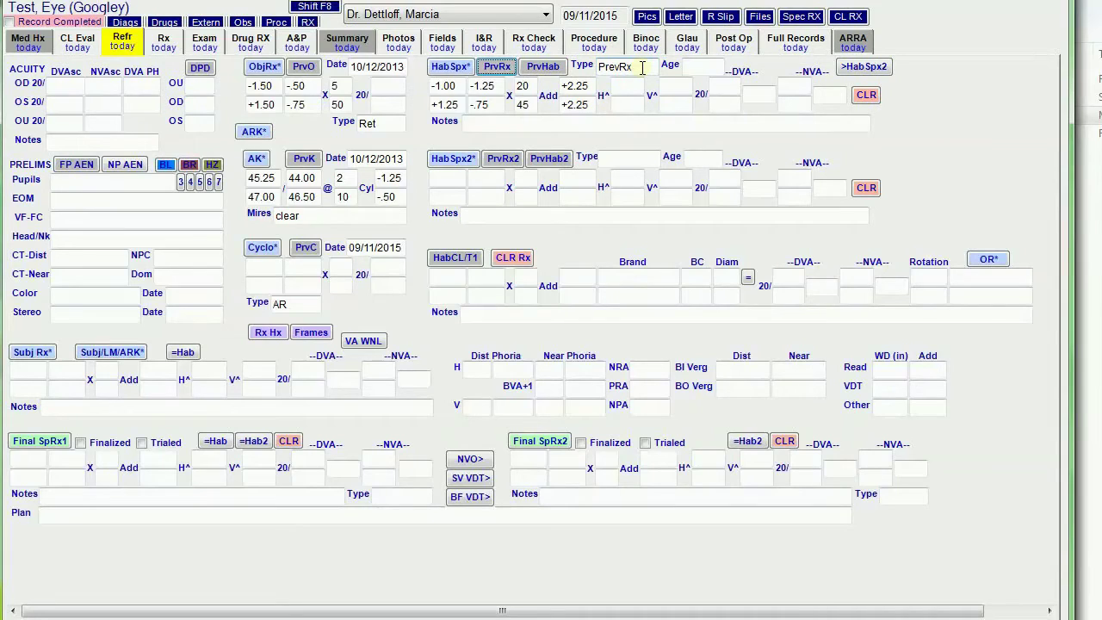
click(546, 67)
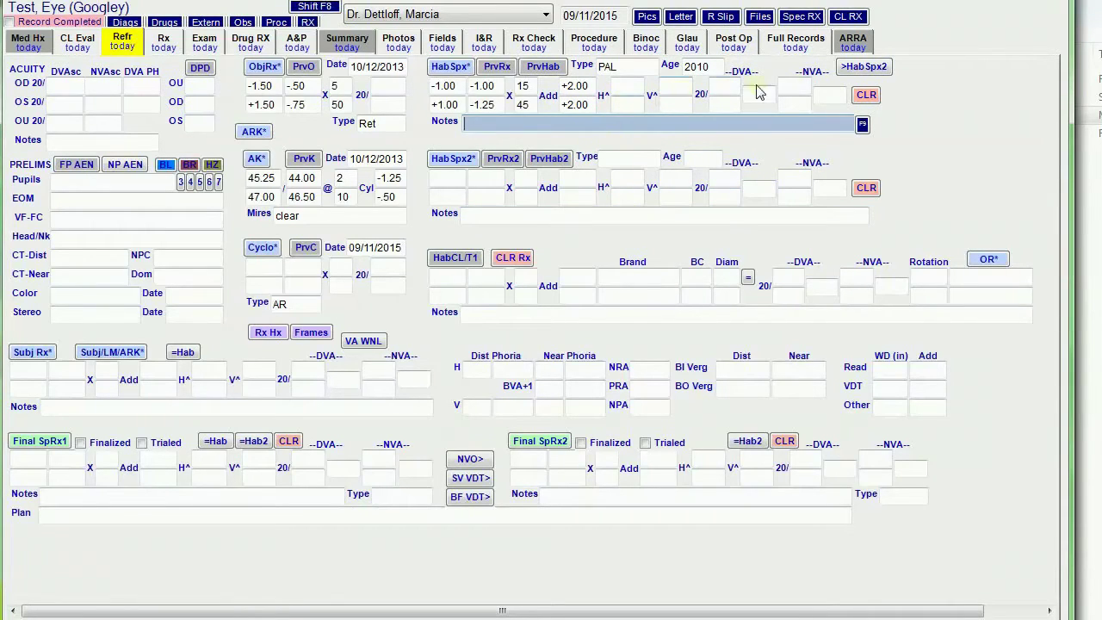
click(867, 69)
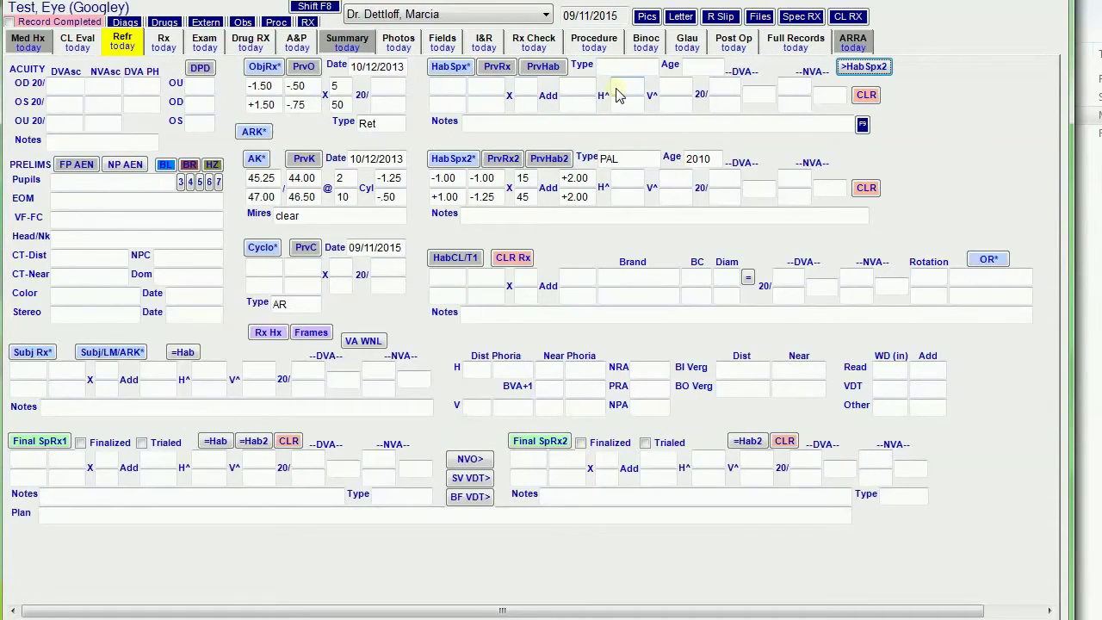
click(866, 189)
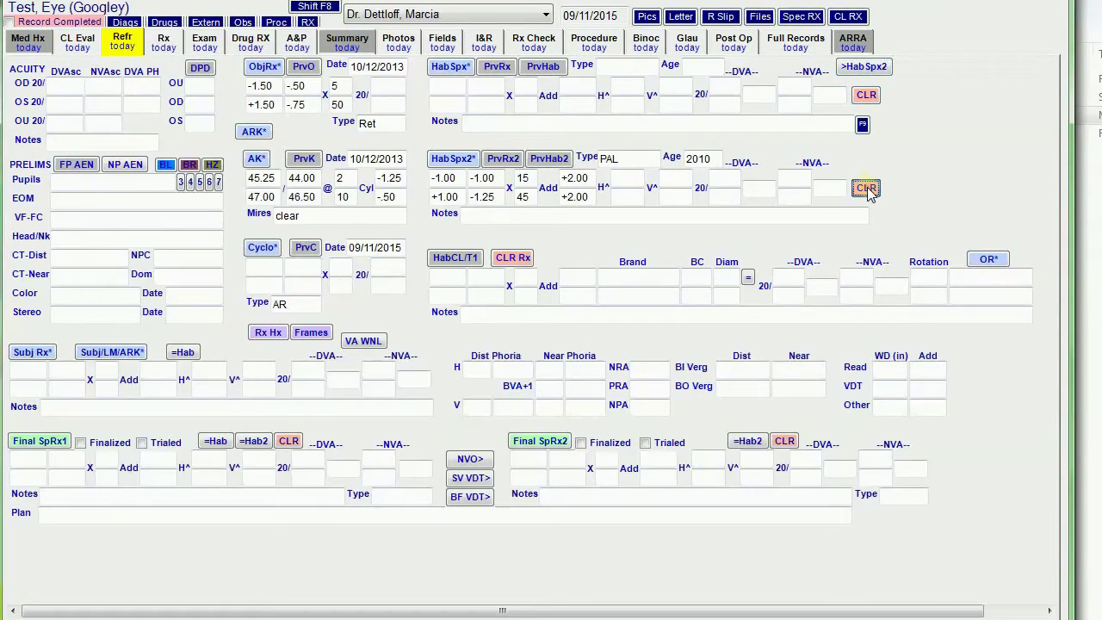
click(865, 96)
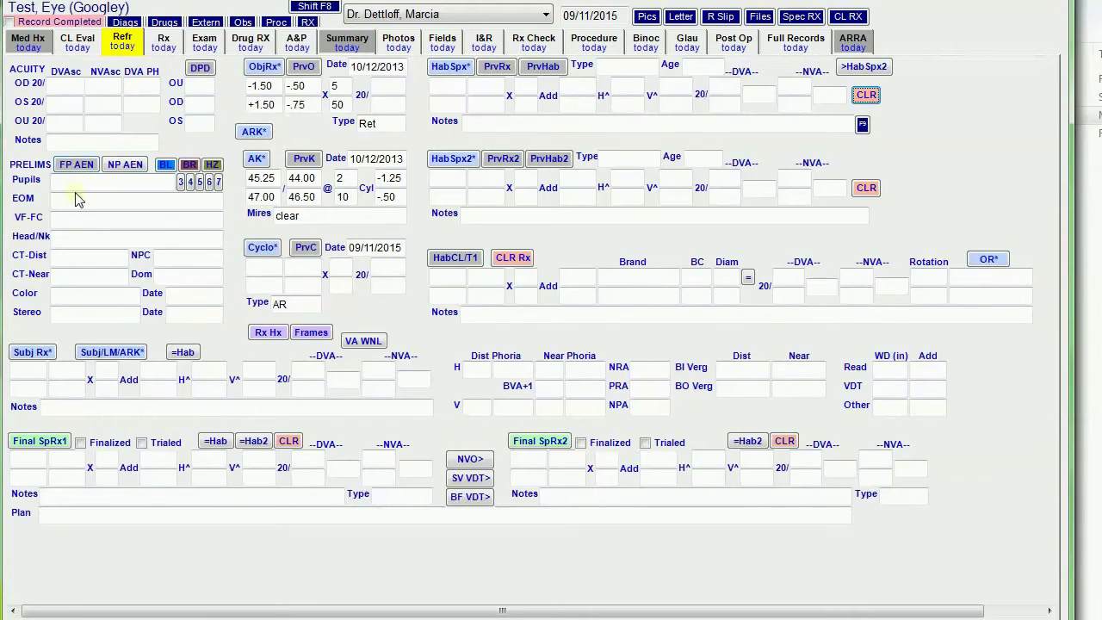
click(80, 199)
Step: Set EOM to restricted ST and the distance cover test to EXO from earlier findings
click(133, 220)
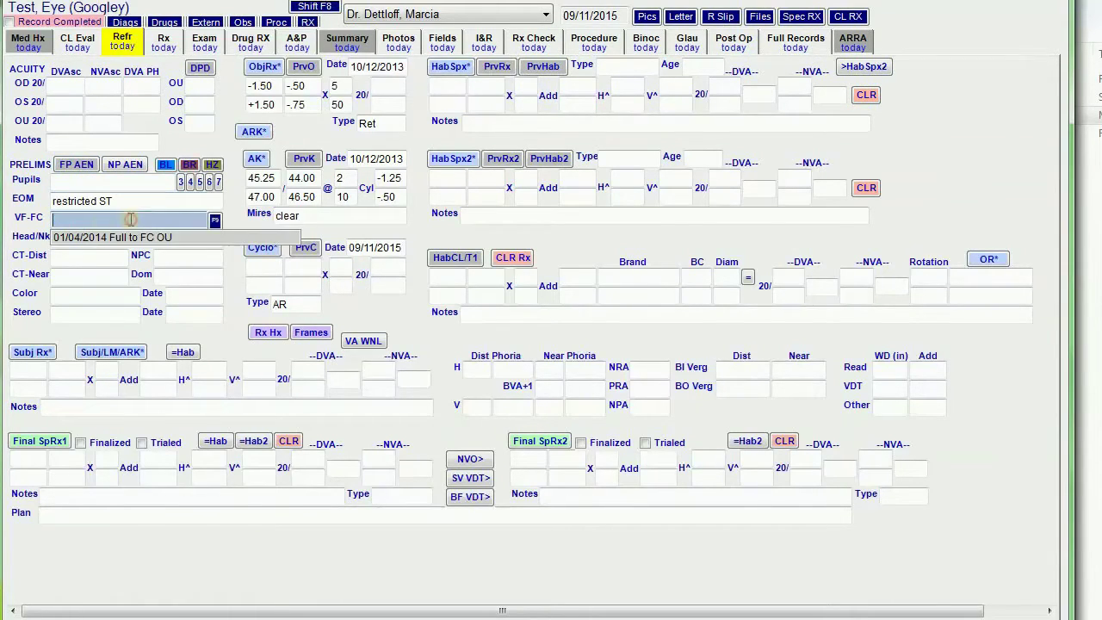
click(66, 258)
click(66, 258)
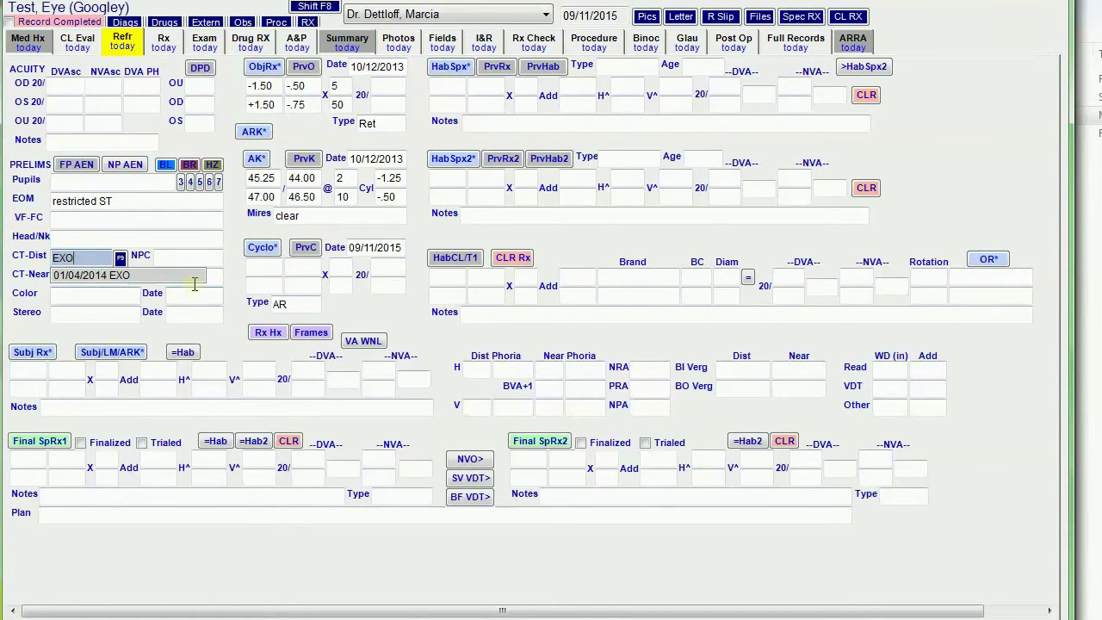
Step: Fill pupils PERRL APD- with 4mm size, fields, near cover, colour, stereo, then normal acuities
click(127, 166)
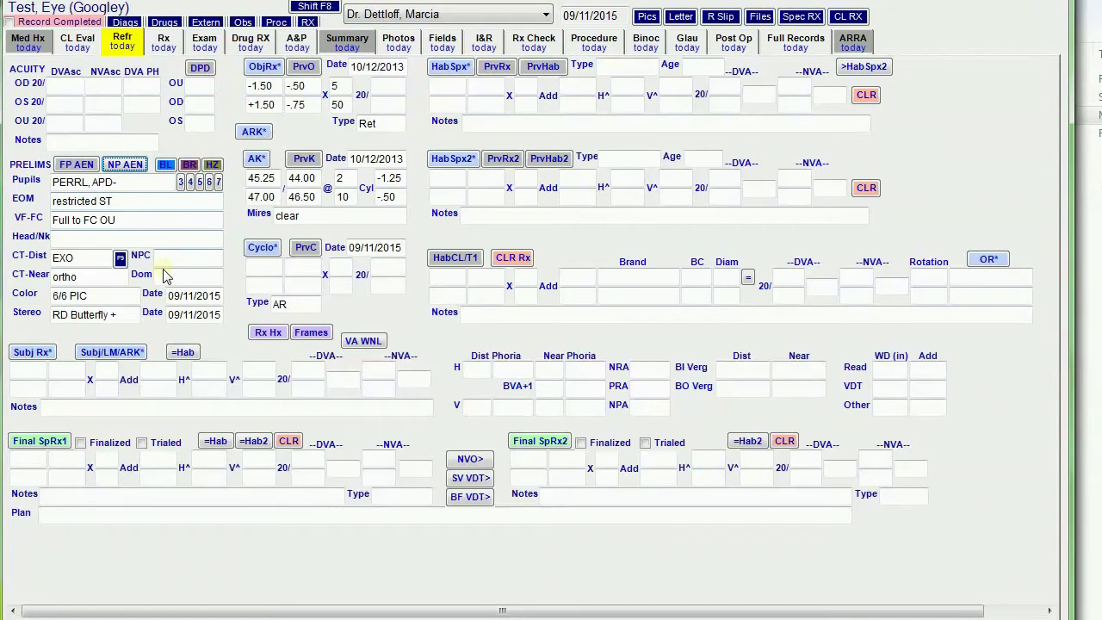
click(166, 182)
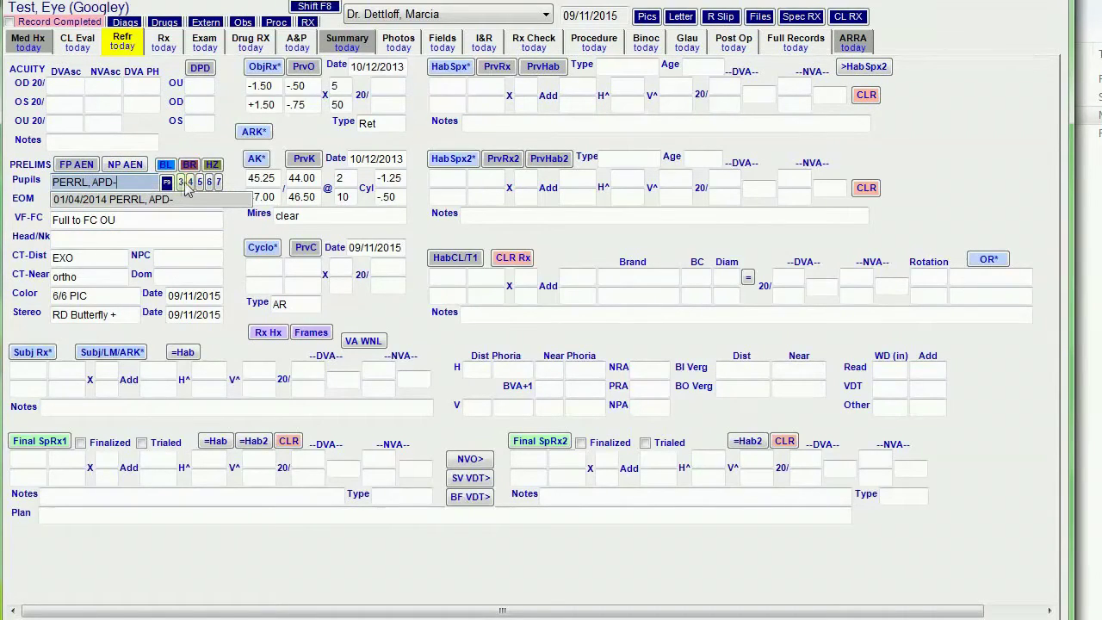
click(191, 182)
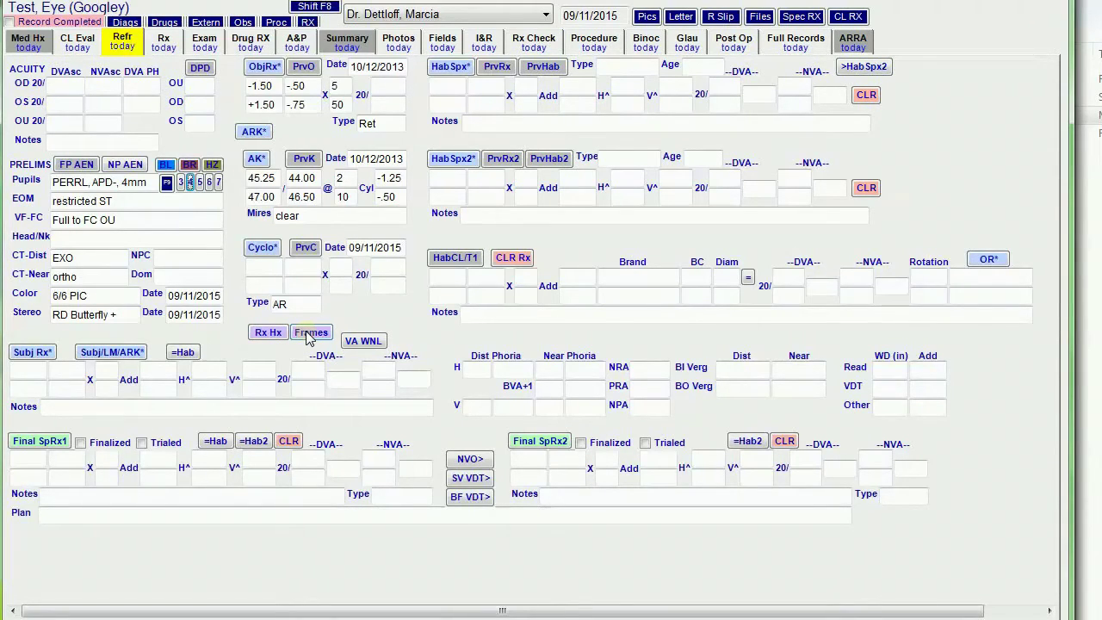
click(377, 344)
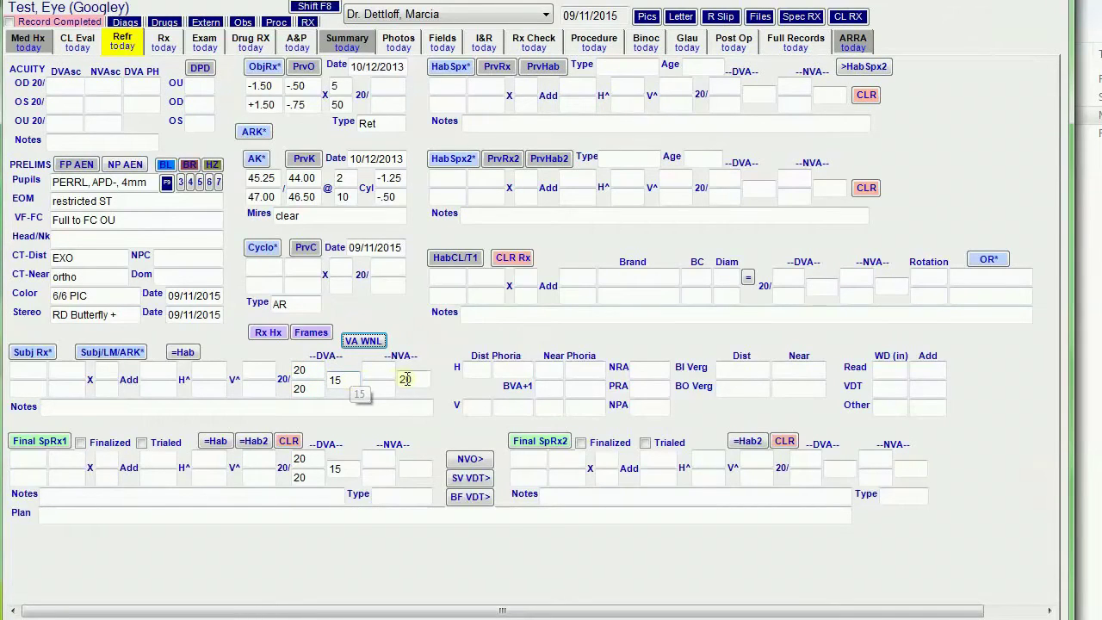
Step: Change the Final SpRx1 distance acuities to 30 and 20
click(310, 459)
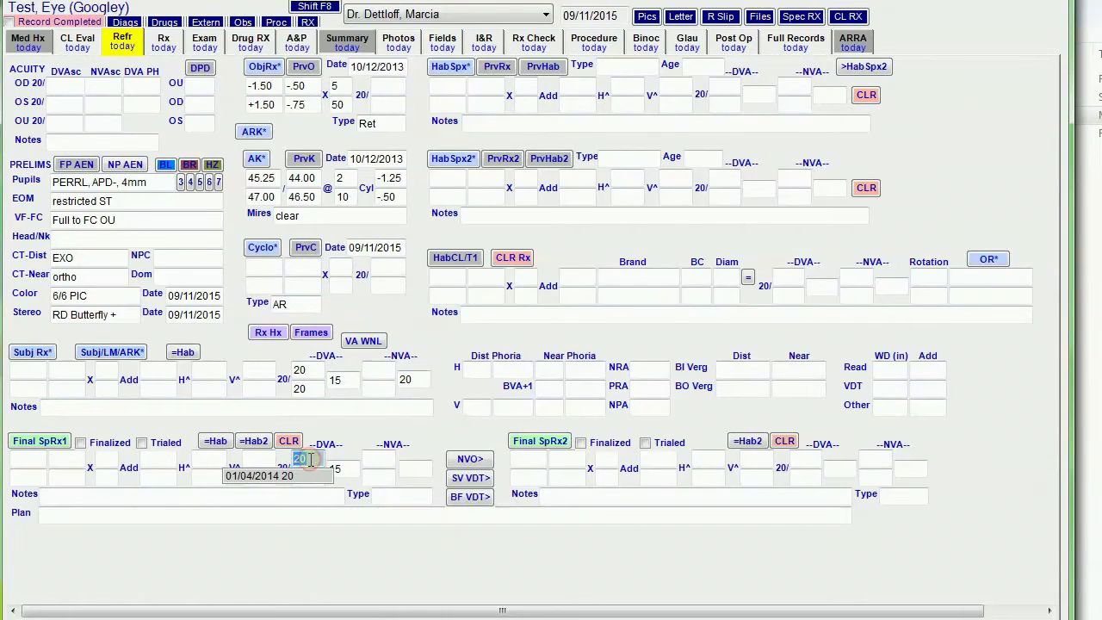
text(30)
key(Tab)
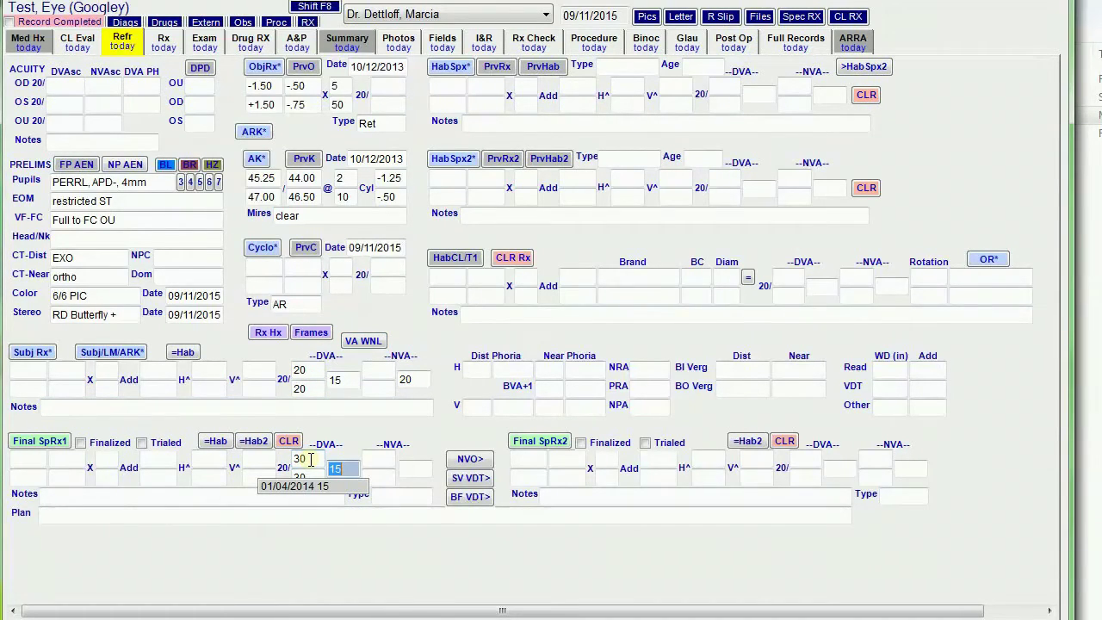
text(20)
key(Tab)
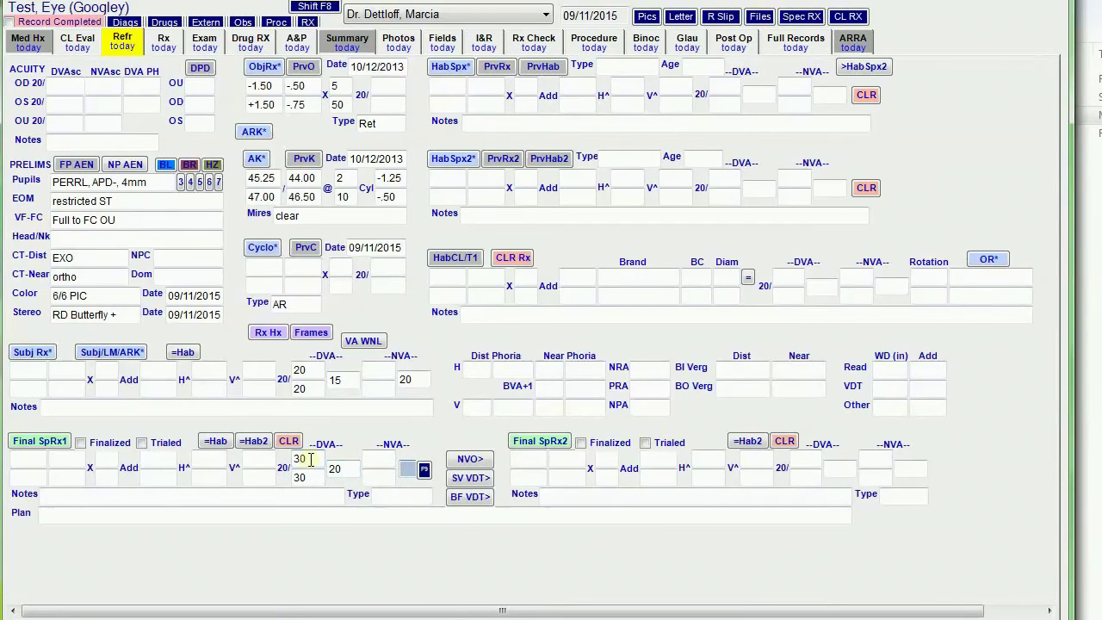
Step: Enter a -1.00 sphere in the subjective refraction
click(24, 370)
text(-1.00)
key(Tab)
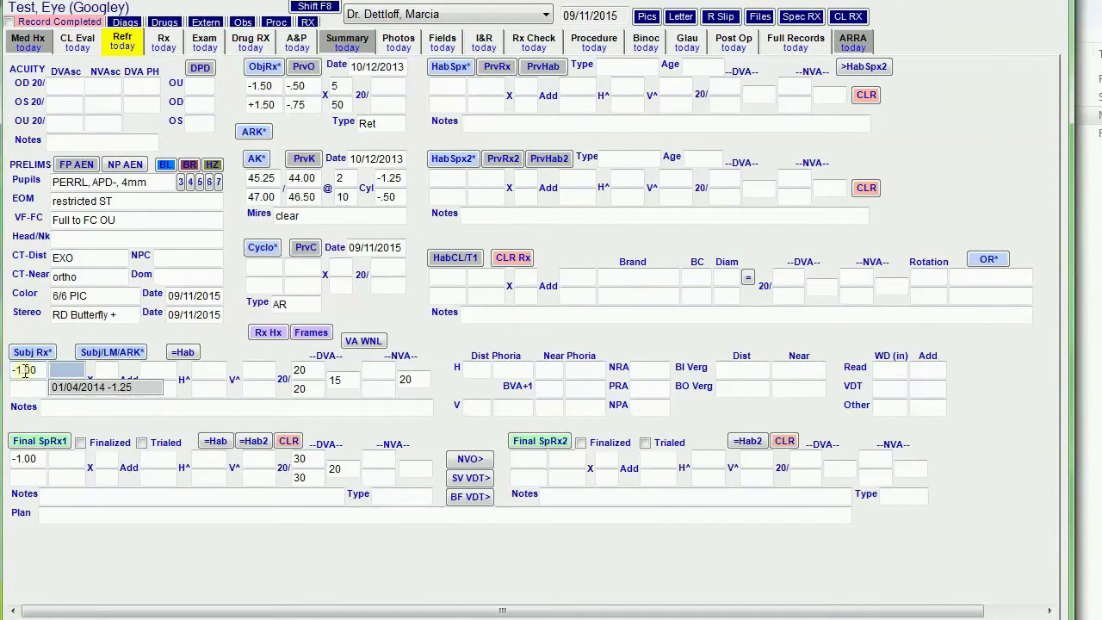
Step: Clear the final Rx and subjective sphere, load the previous habitual Rx as Hab2, and copy it down
click(288, 441)
click(43, 370)
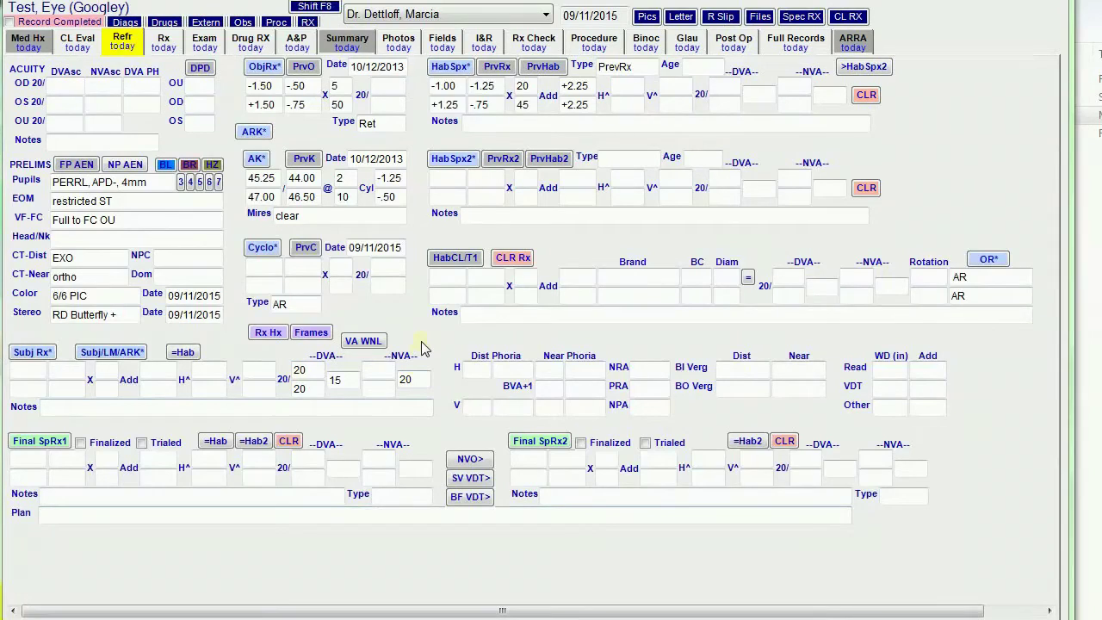
click(548, 160)
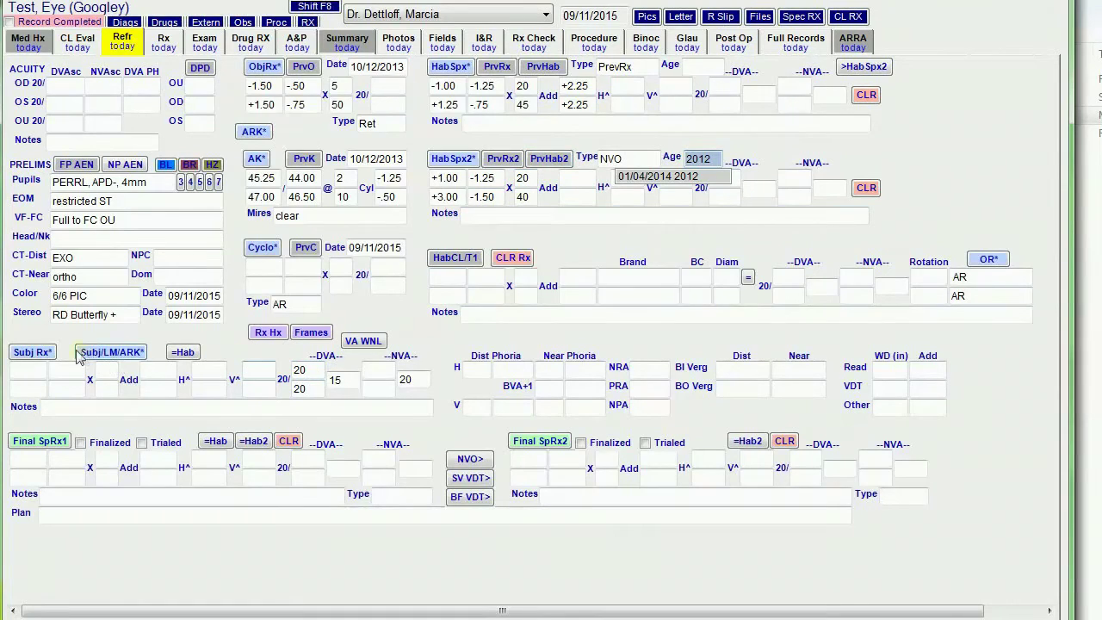
click(184, 354)
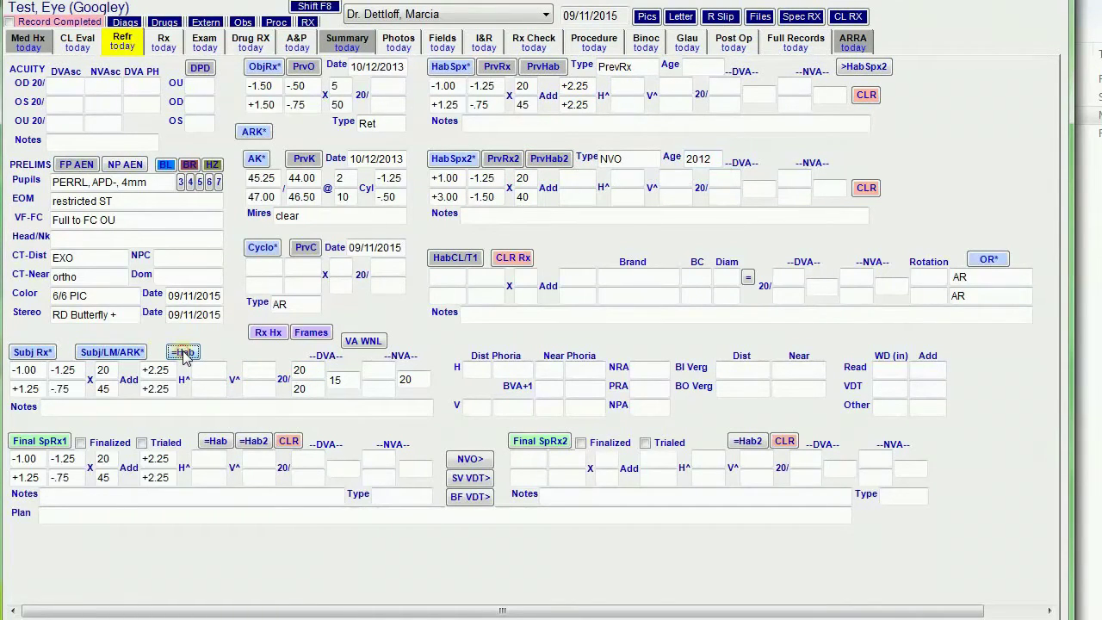
Step: Set the first final Rx right sphere to -1.5 and the computer-distance add to +.75
click(36, 462)
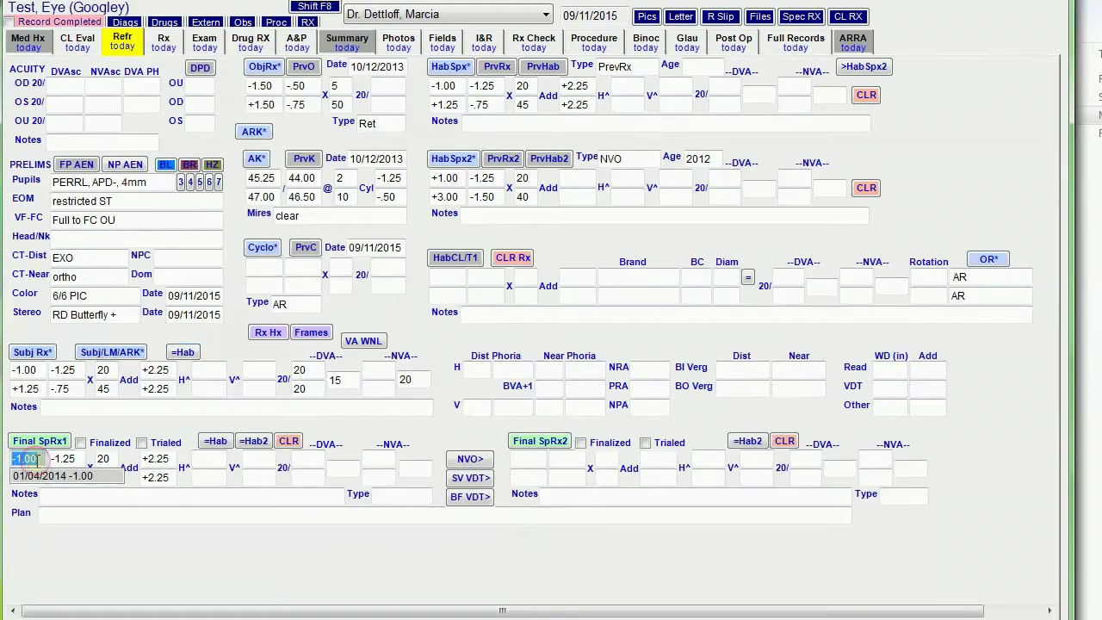
text(-1.5)
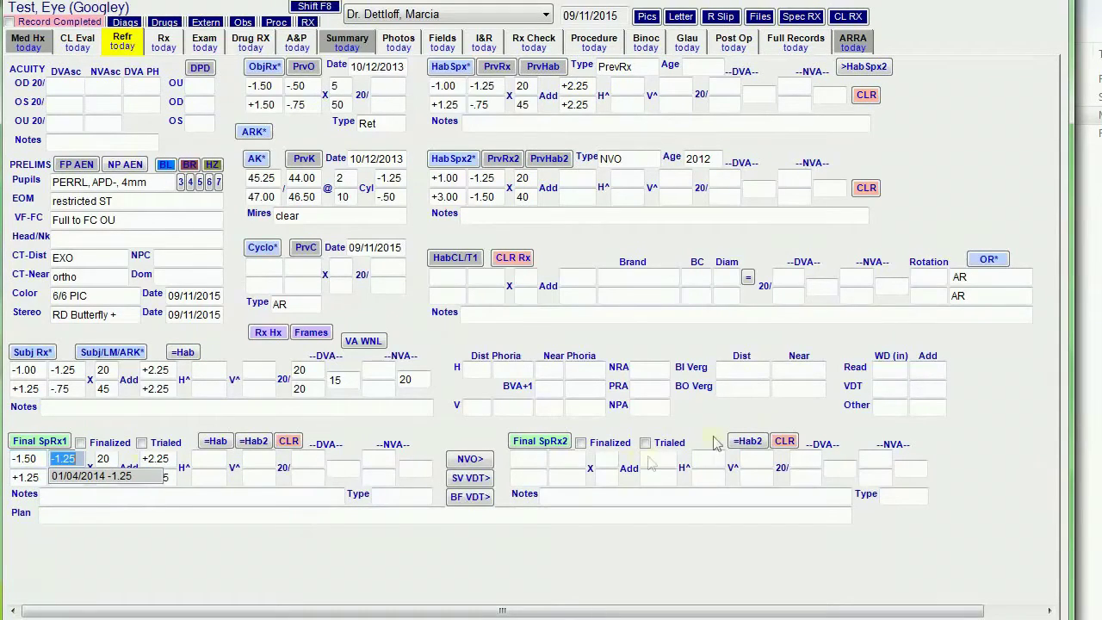
click(922, 388)
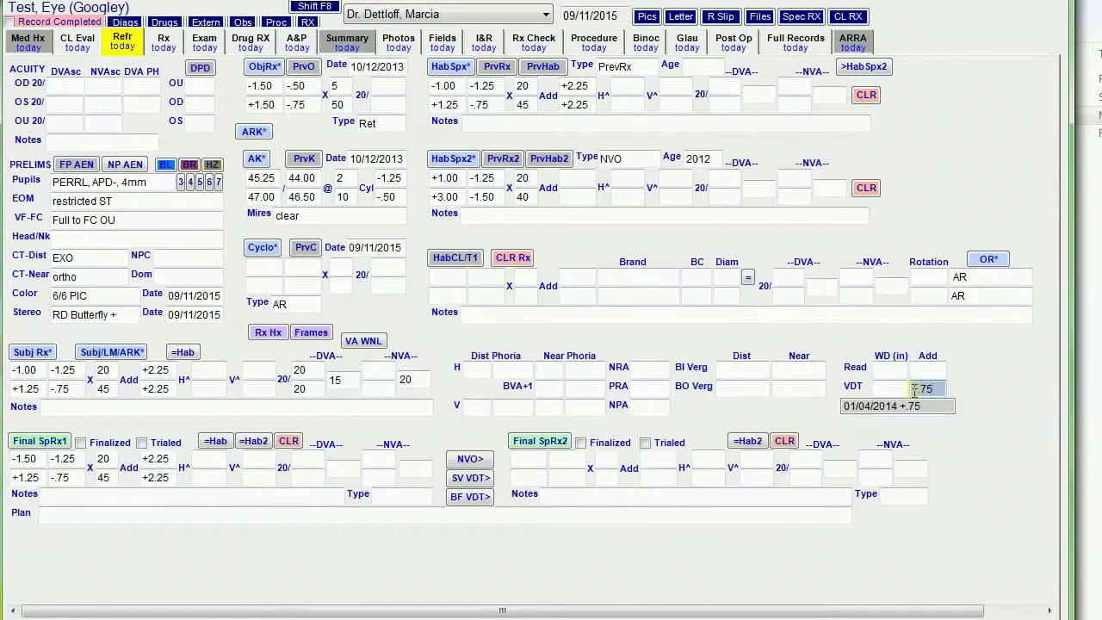
key(Tab)
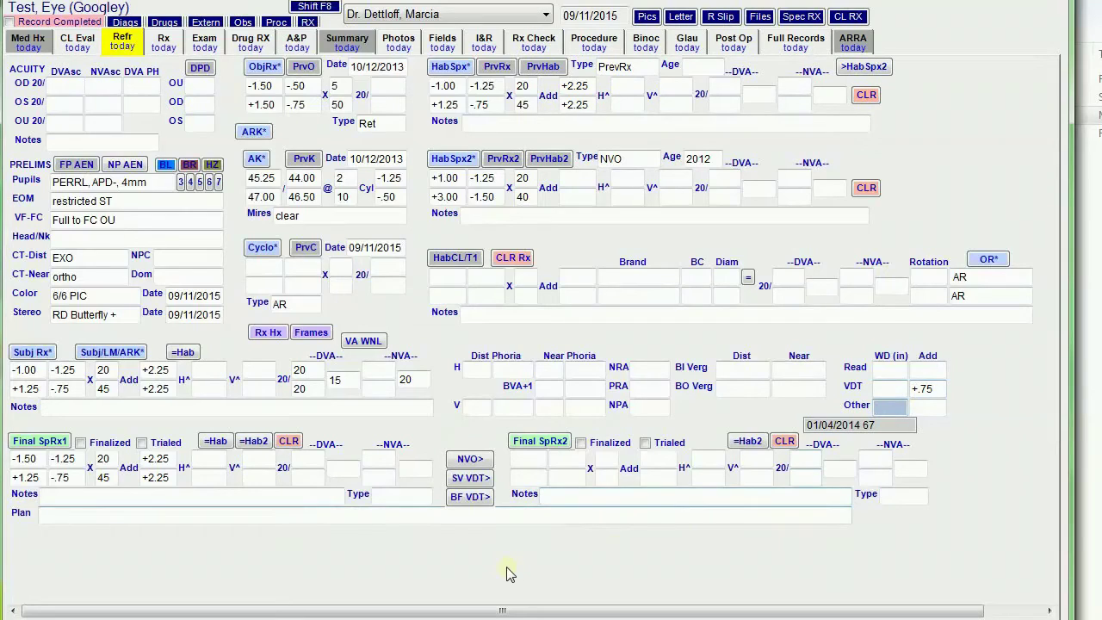
Step: Fill Final SpRx1 from the second habitual Rx, leaving Final SpRx2 empty
click(204, 445)
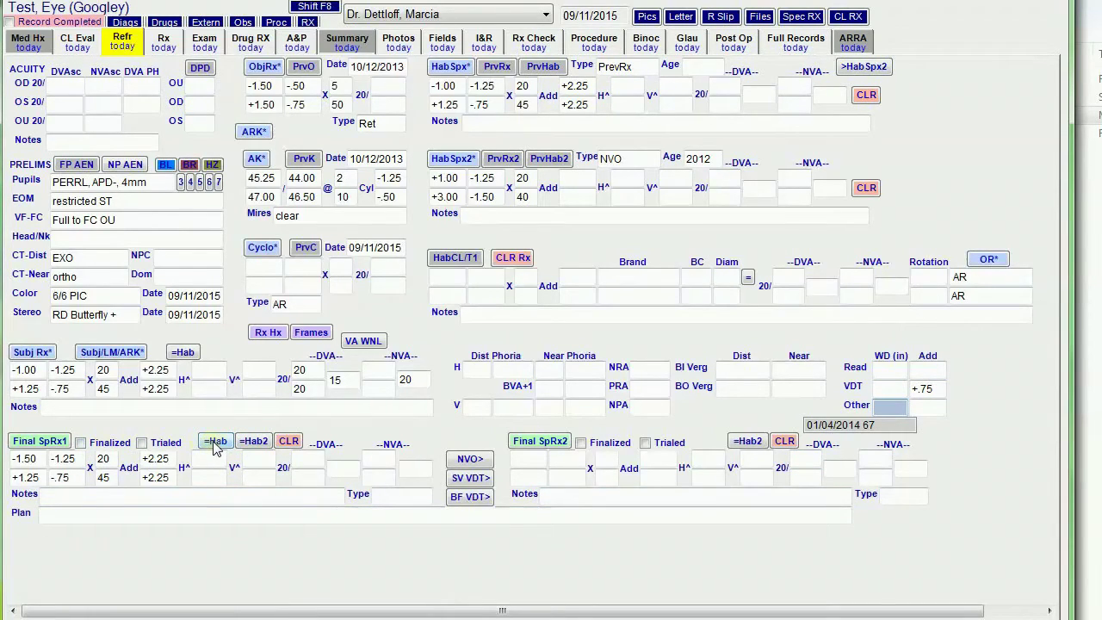
click(217, 444)
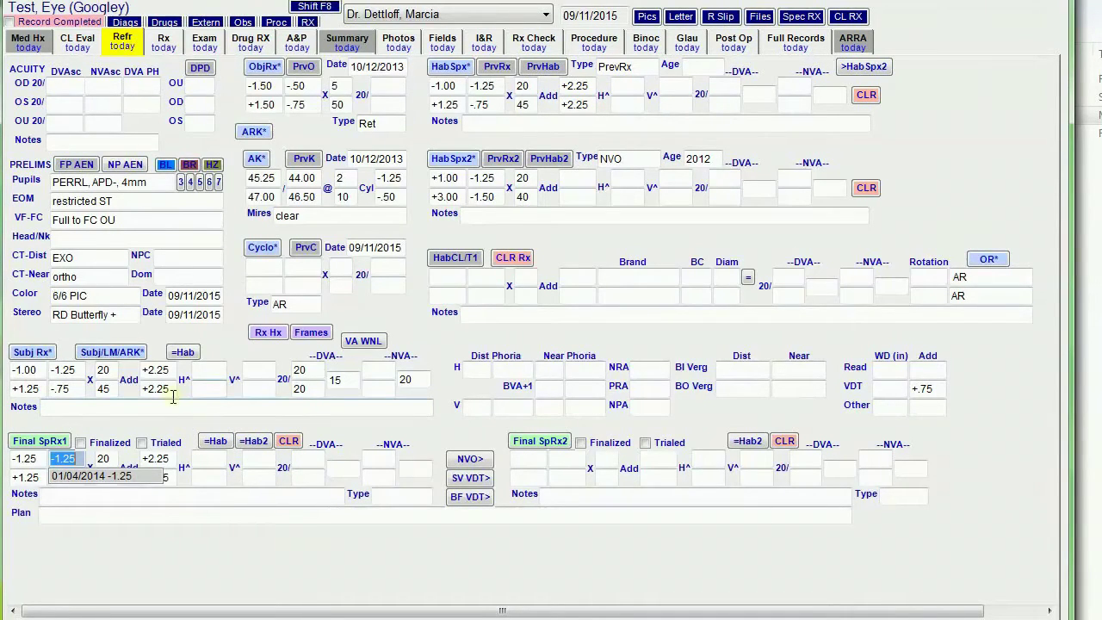
click(212, 444)
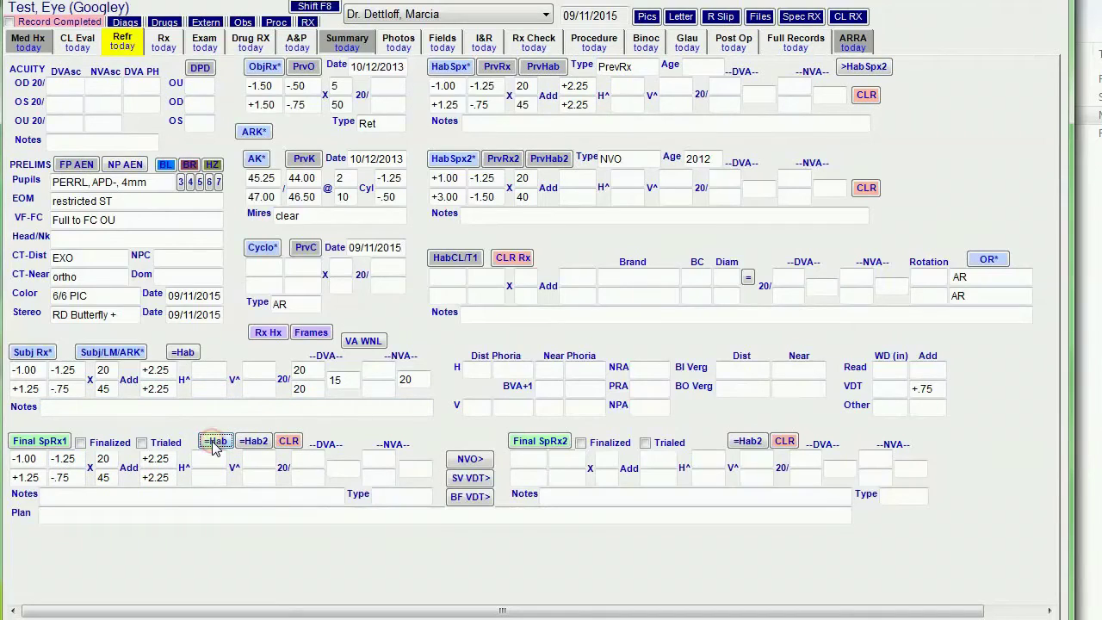
click(258, 445)
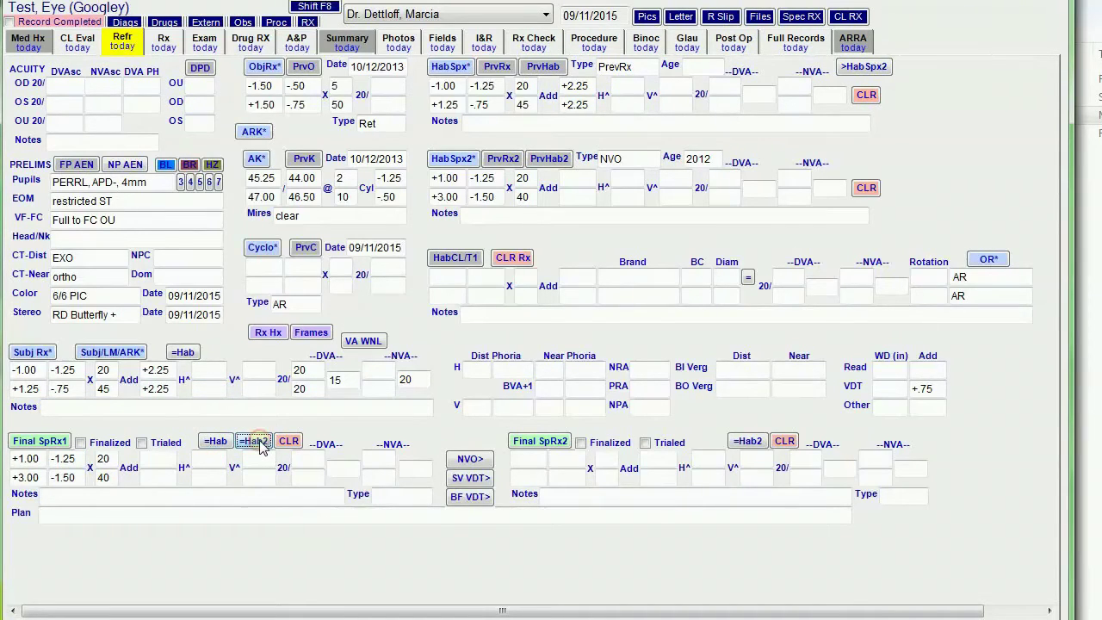
click(750, 442)
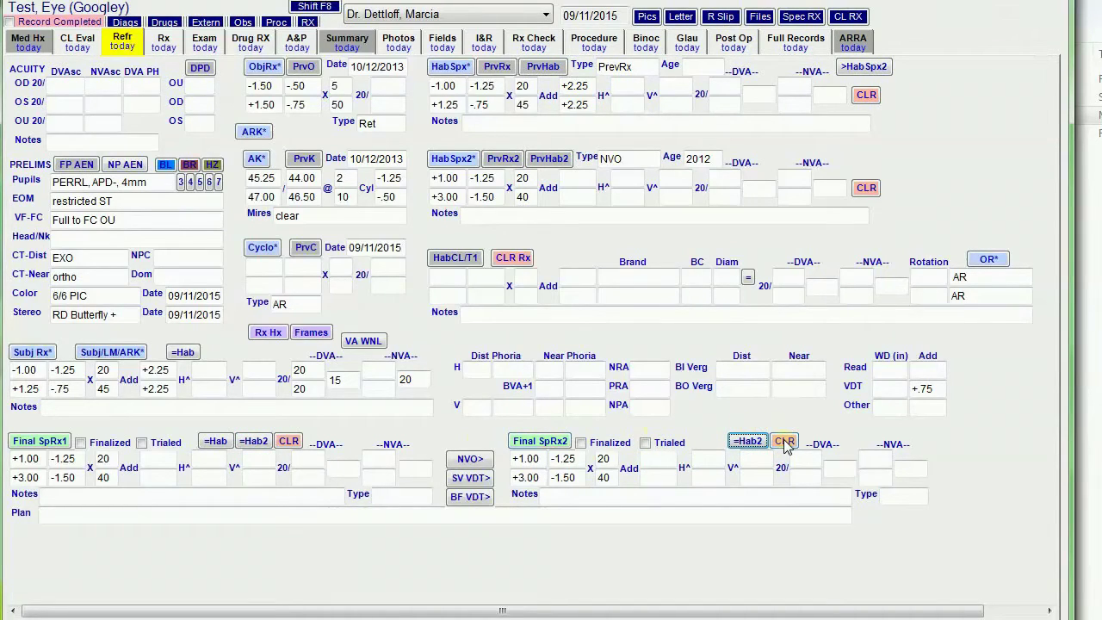
click(784, 442)
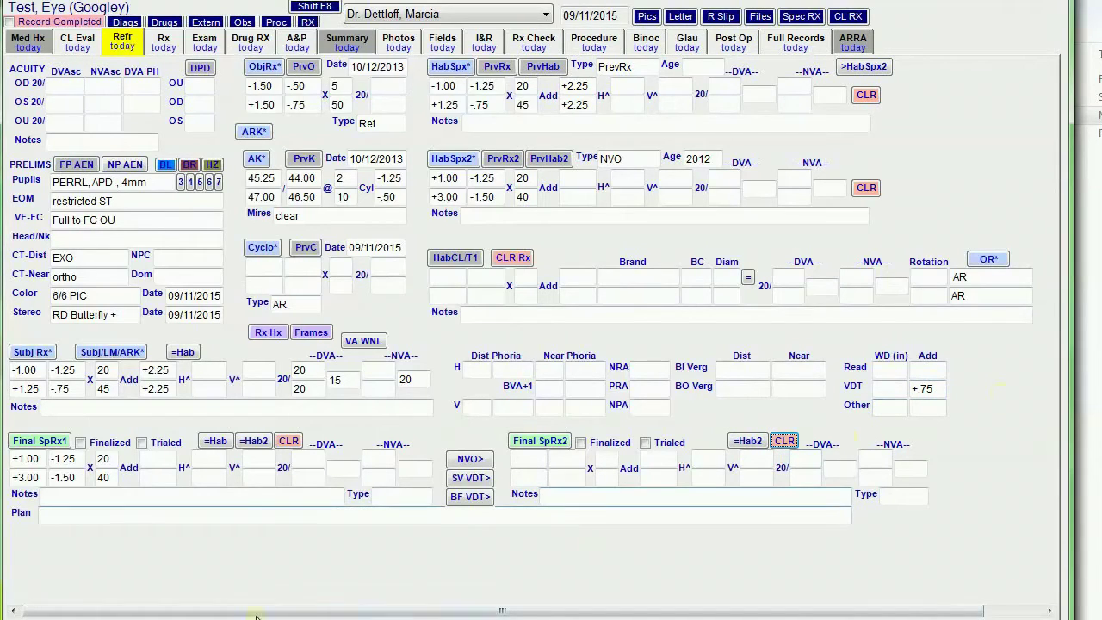
Step: Give Final SpRx1 a +2.25 add and derive an SV VDT Final SpRx2: +1.75 -1.25 x020, +3.75 -1.50 x040
click(155, 463)
text(+2.25)
key(Tab)
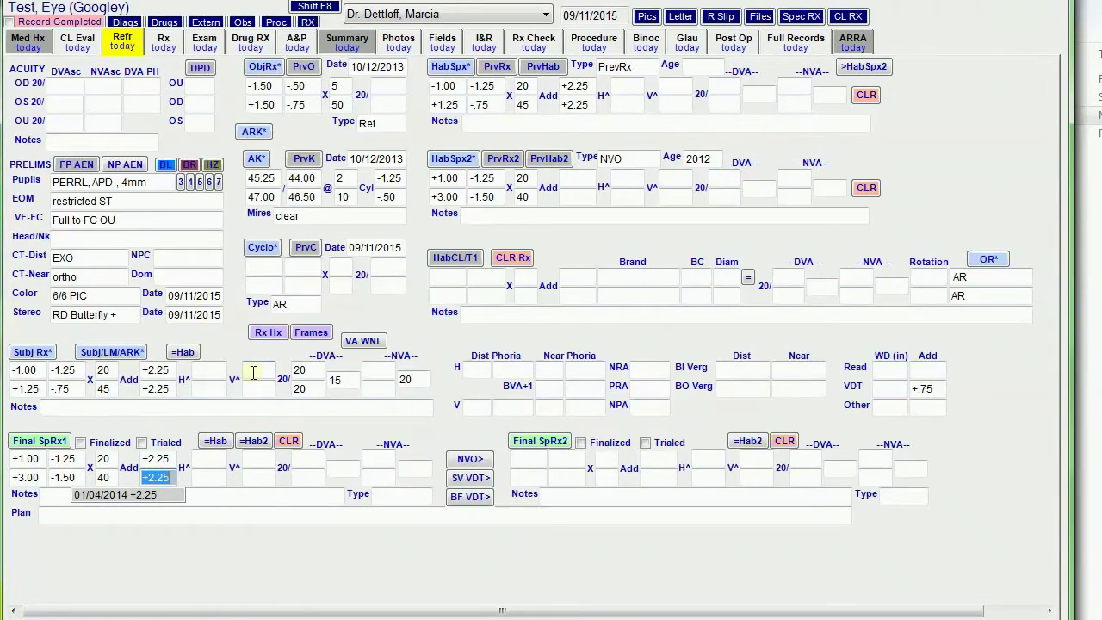
click(251, 551)
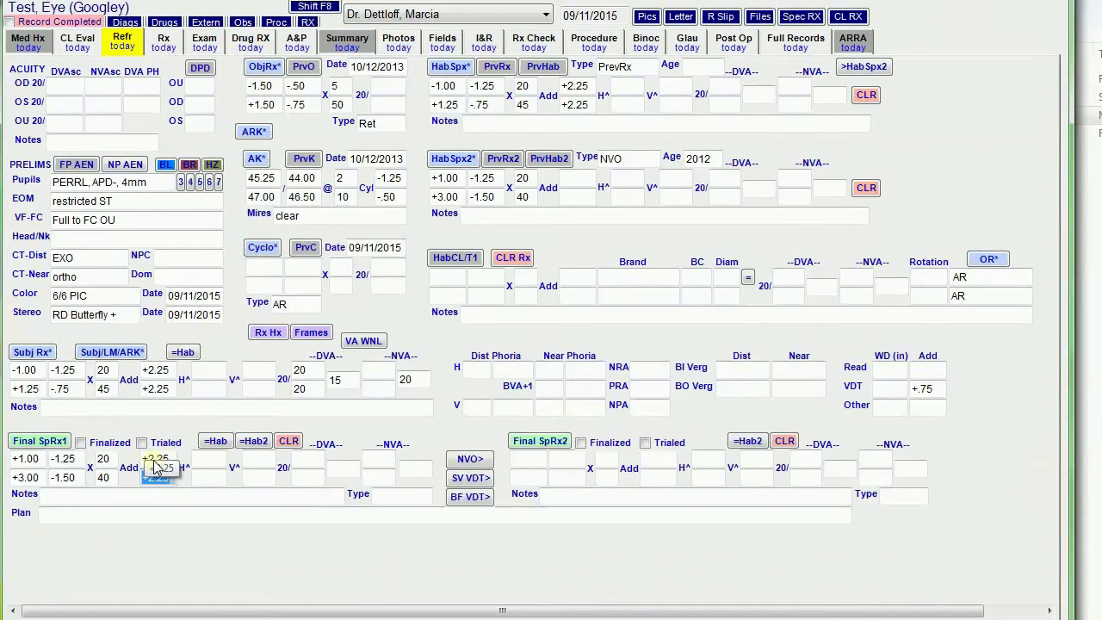
click(470, 458)
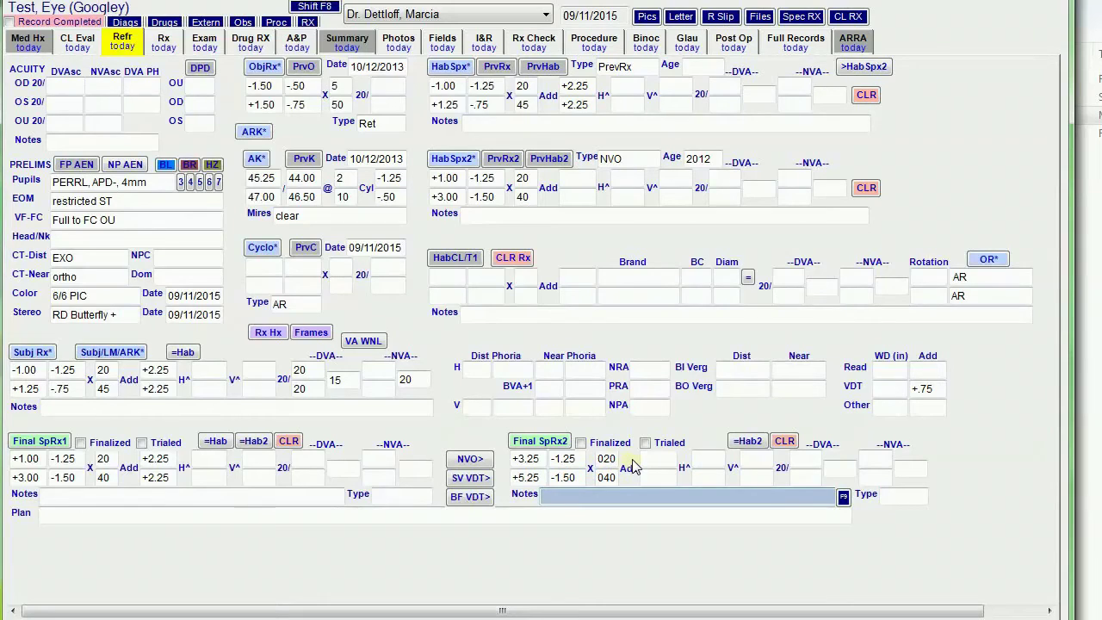
click(467, 478)
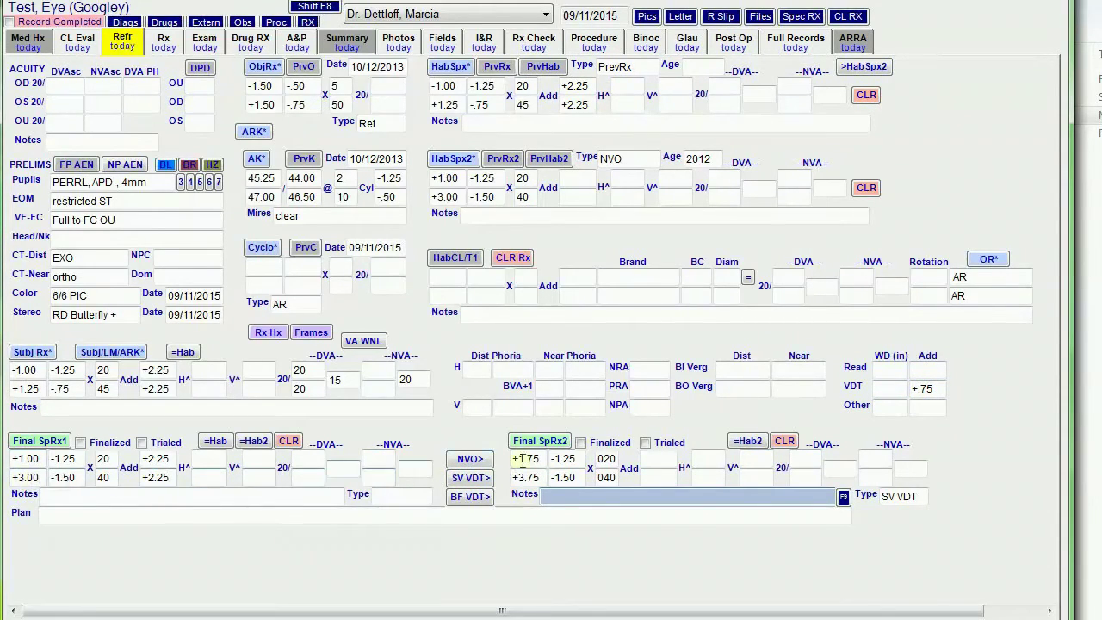
Step: Convert Final SpRx2 to a BF VDT prescription with a +1.50 add on both eyes
click(471, 497)
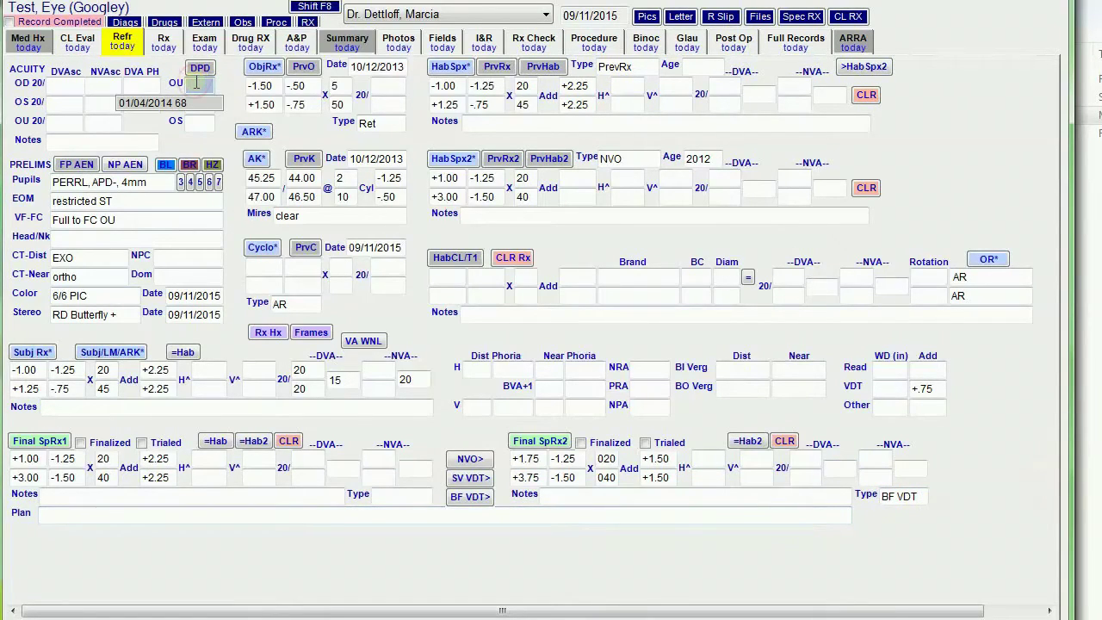
Step: Enter pupillary distances of 68 binocular, 34 right and 35 left
key(Tab)
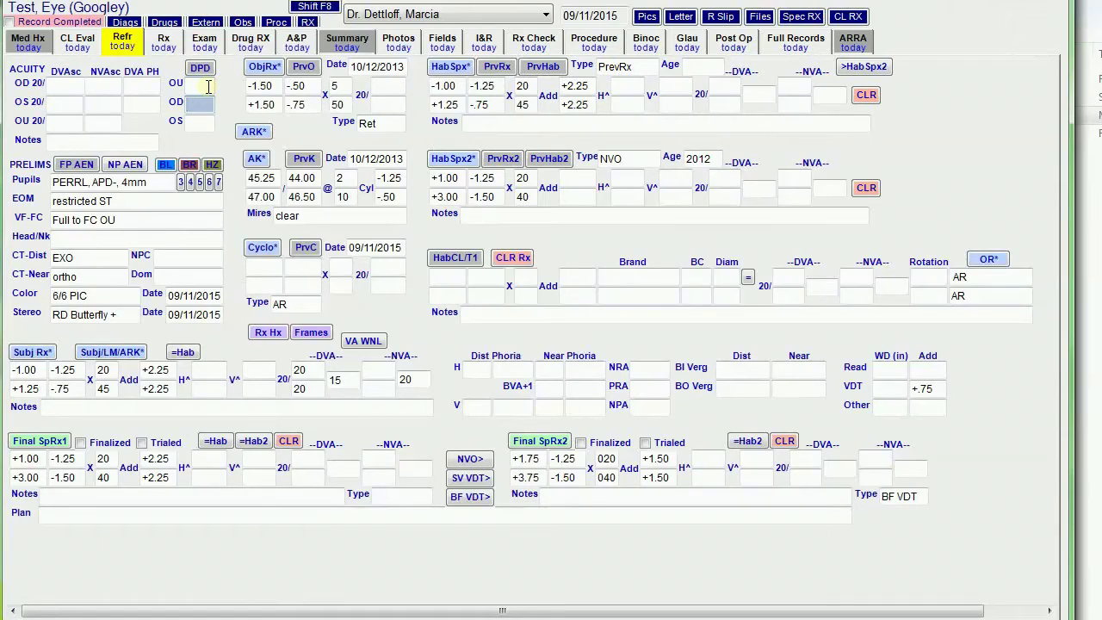
click(209, 86)
text(68)
key(Tab)
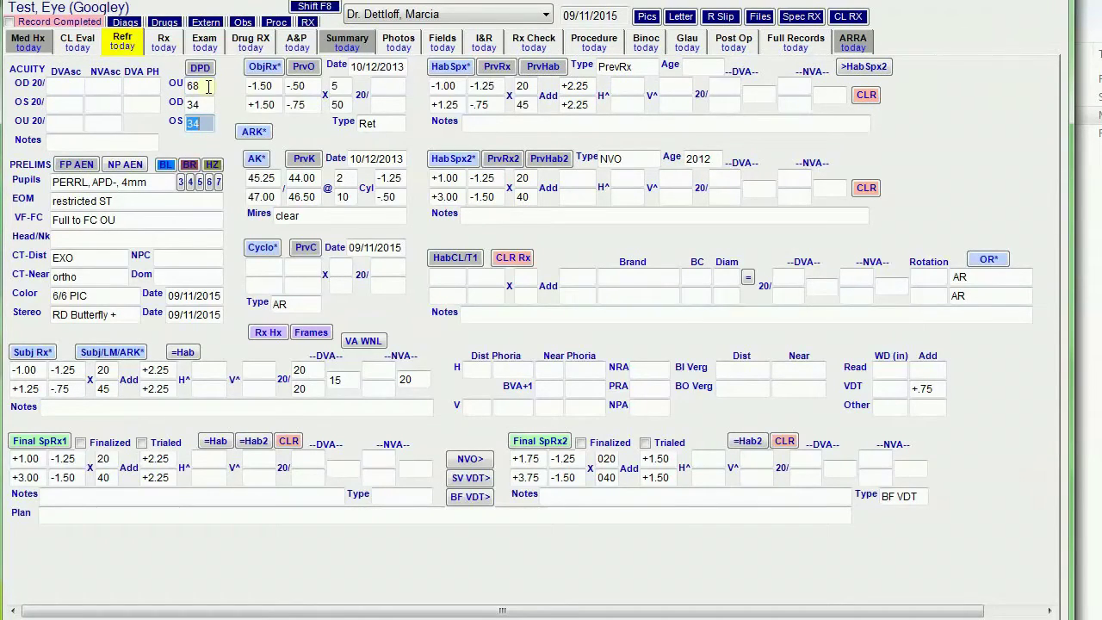
text(35)
key(Tab)
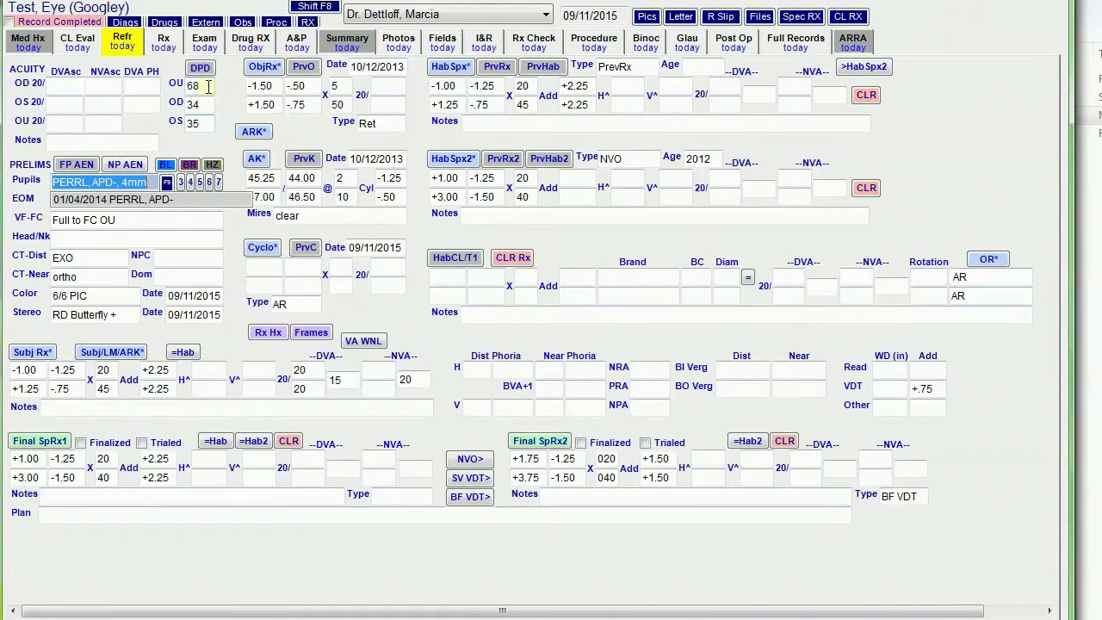
Step: Give Final SpRx1 the note 'Rec Office for VDT/near' and lens type PAL, then finalize it
click(115, 514)
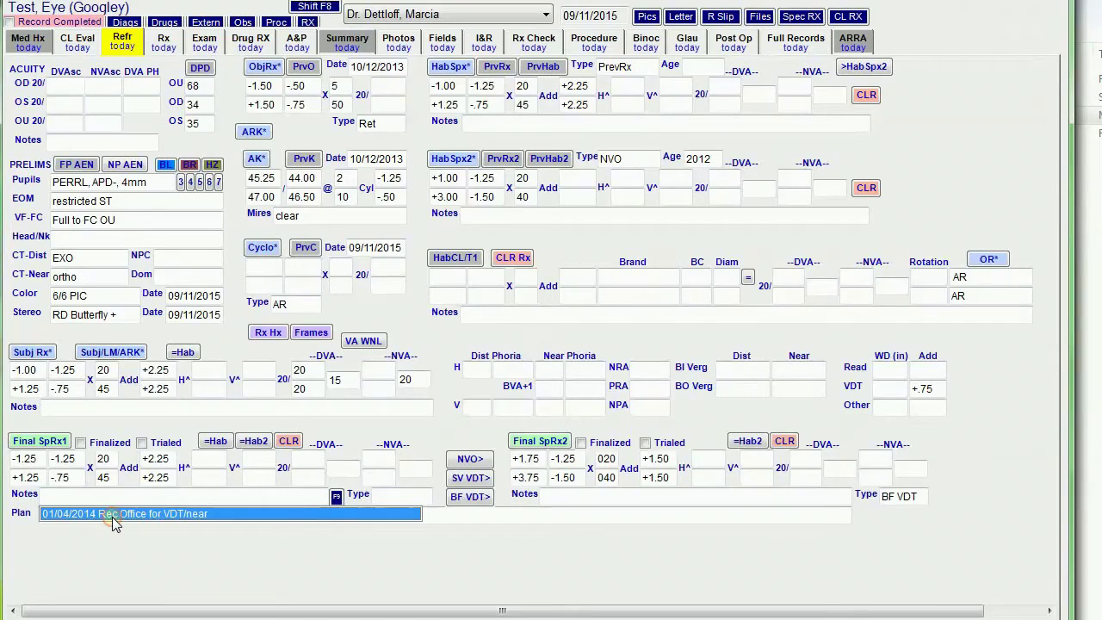
click(114, 522)
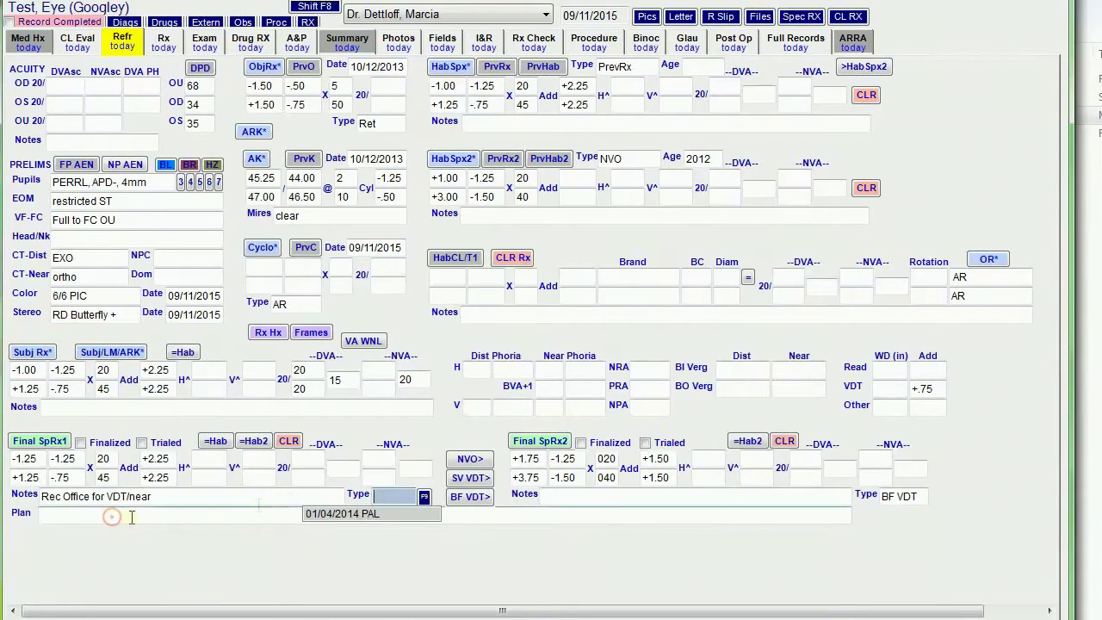
click(390, 523)
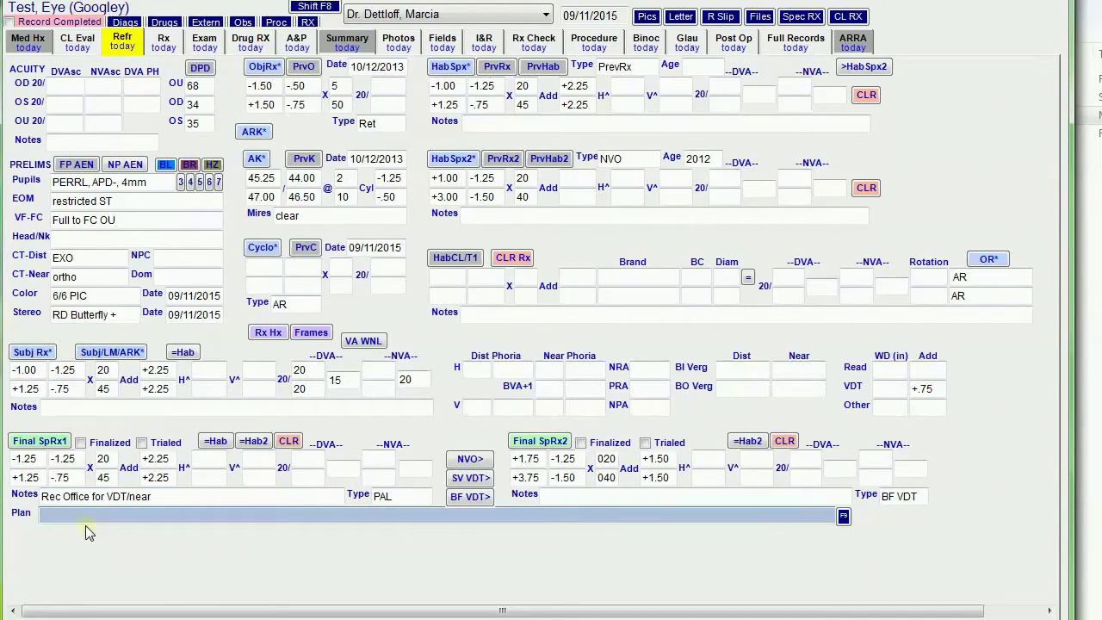
click(40, 442)
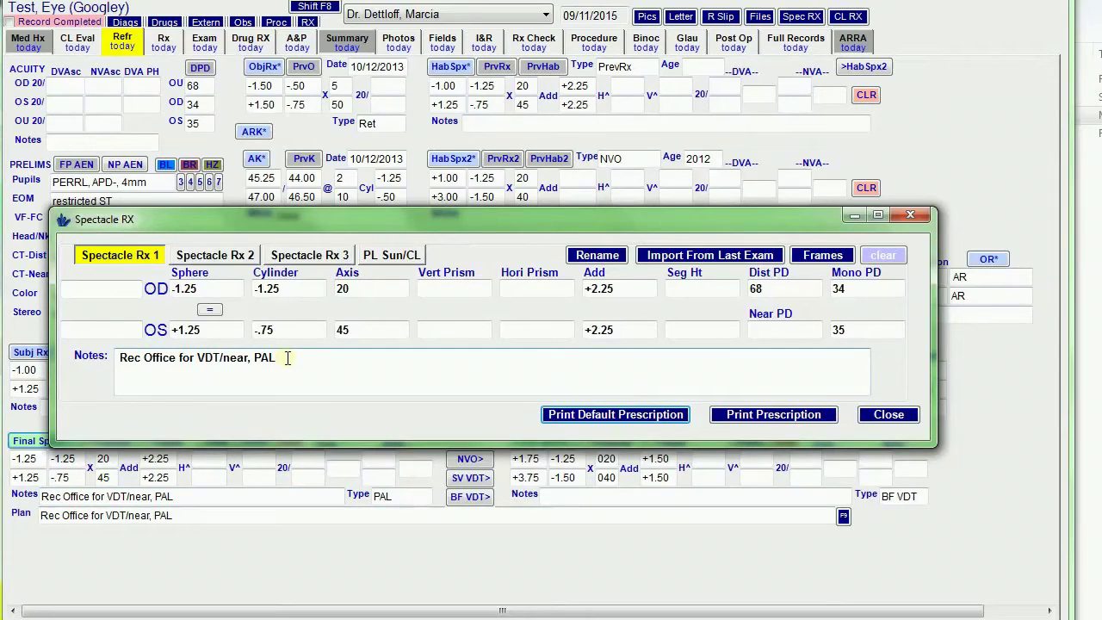
Step: Close the Spectacle Rx 1 summary, finalize Final SpRx2, and review then close Spectacle Rx 2
click(888, 416)
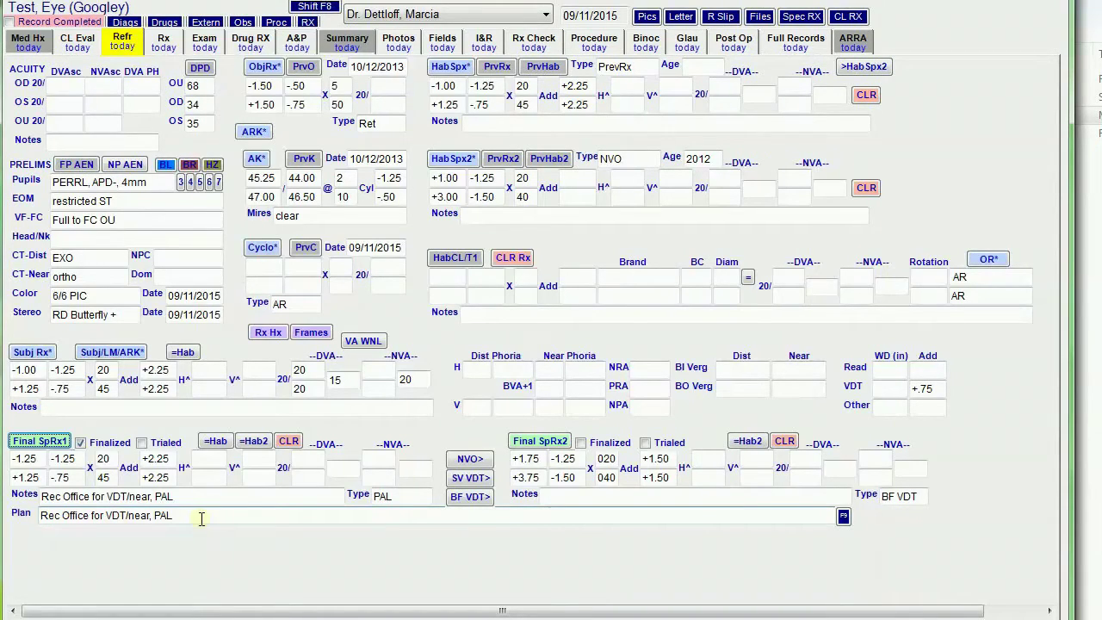
click(542, 441)
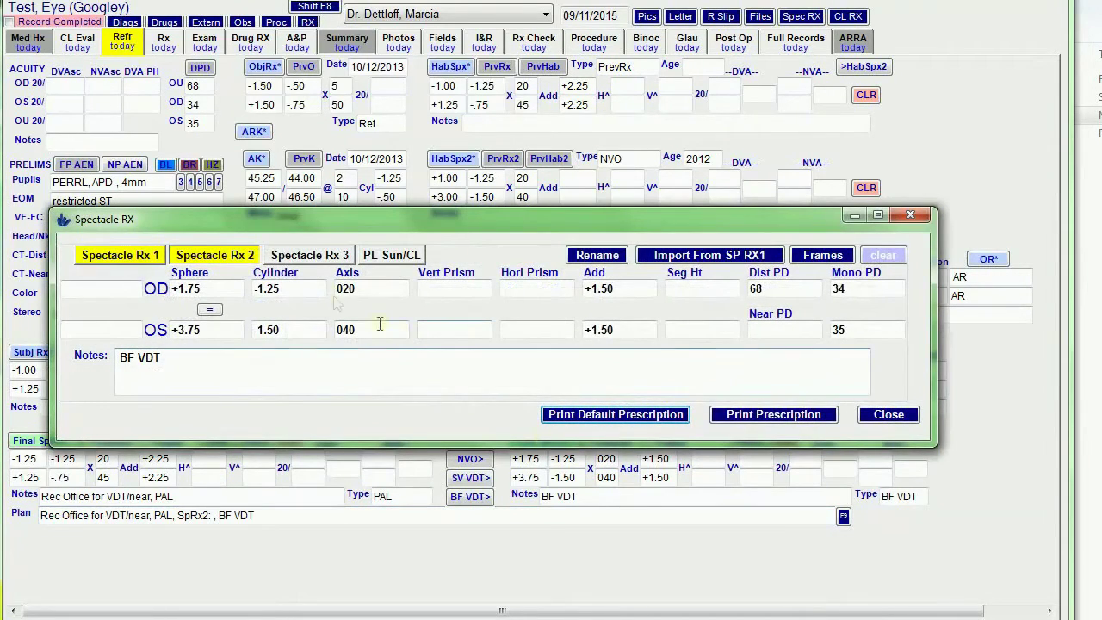
click(215, 254)
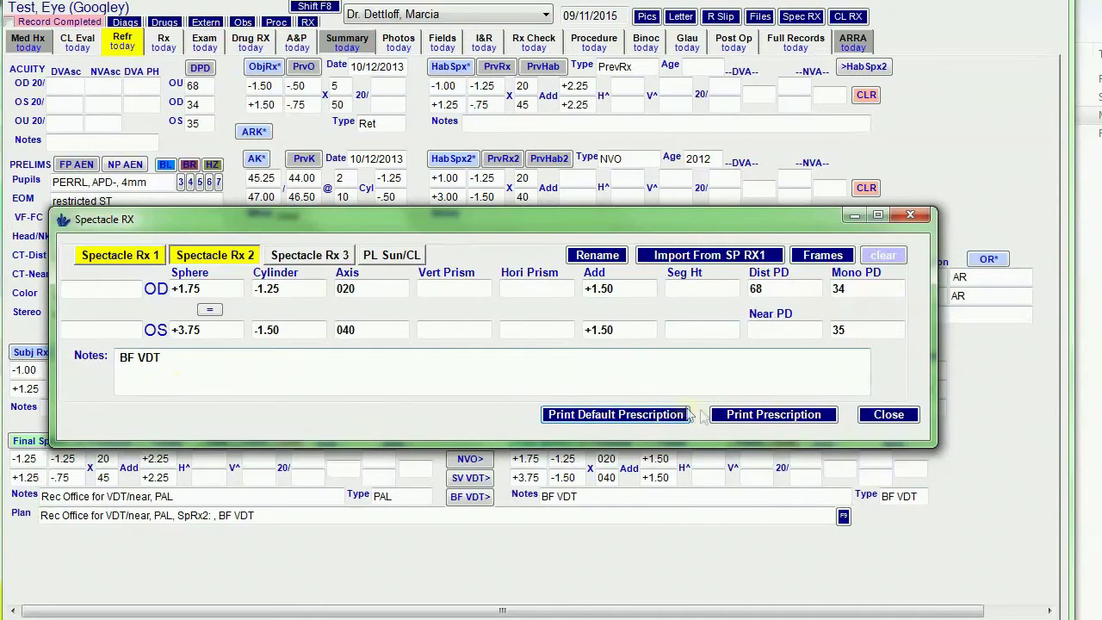
click(895, 415)
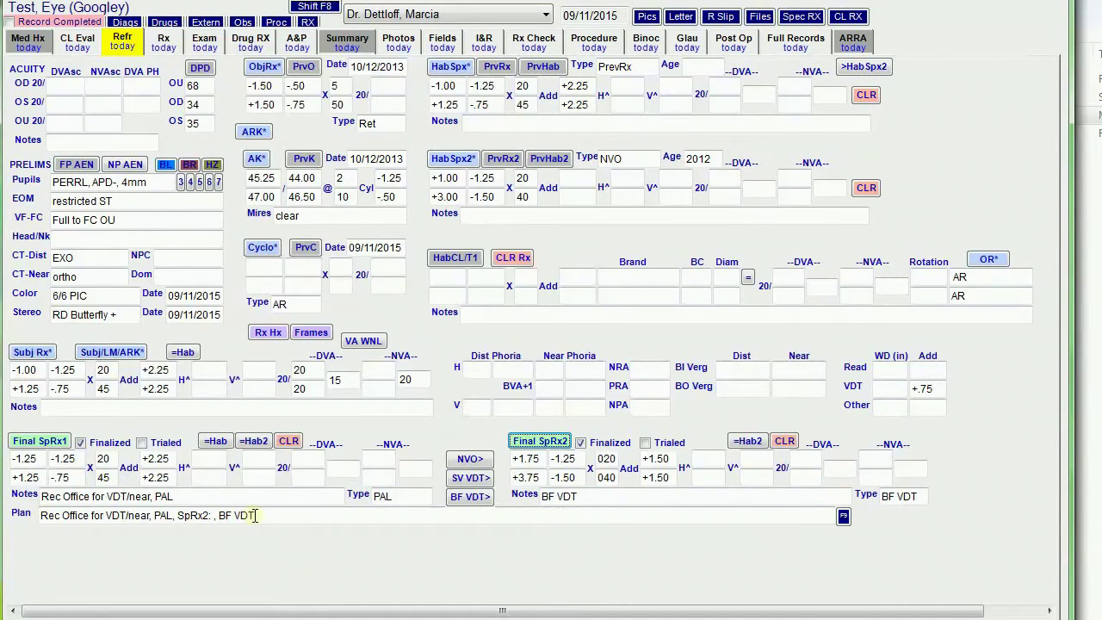
Step: Clear Final SpRx1 and its notes, then review the saved Spectacle Rx 2 on the Rx tab
click(291, 442)
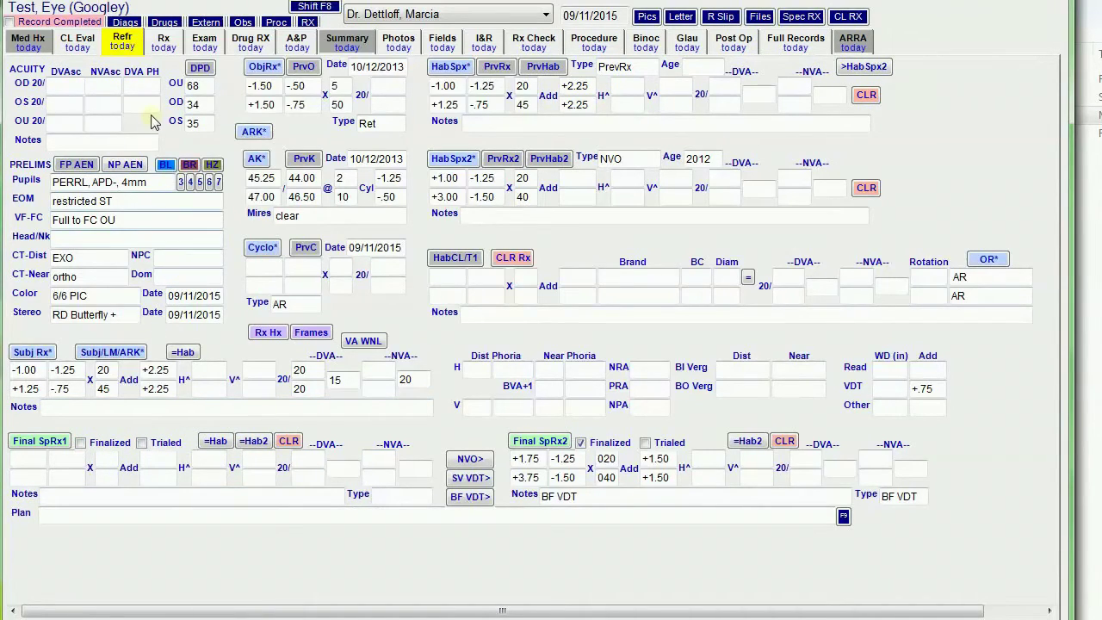
click(164, 41)
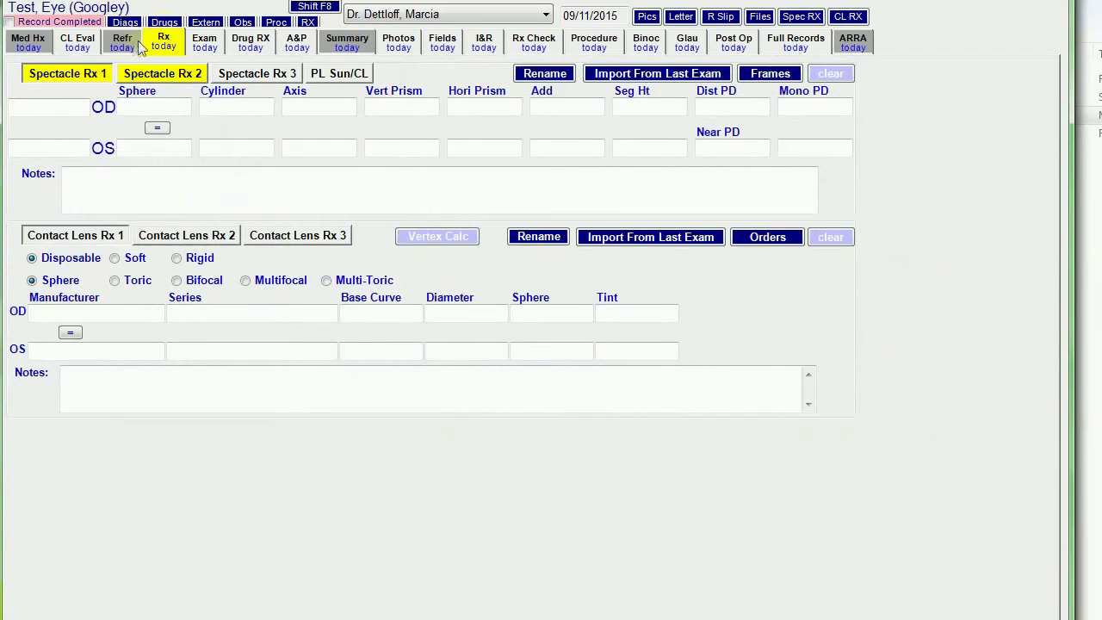
click(129, 76)
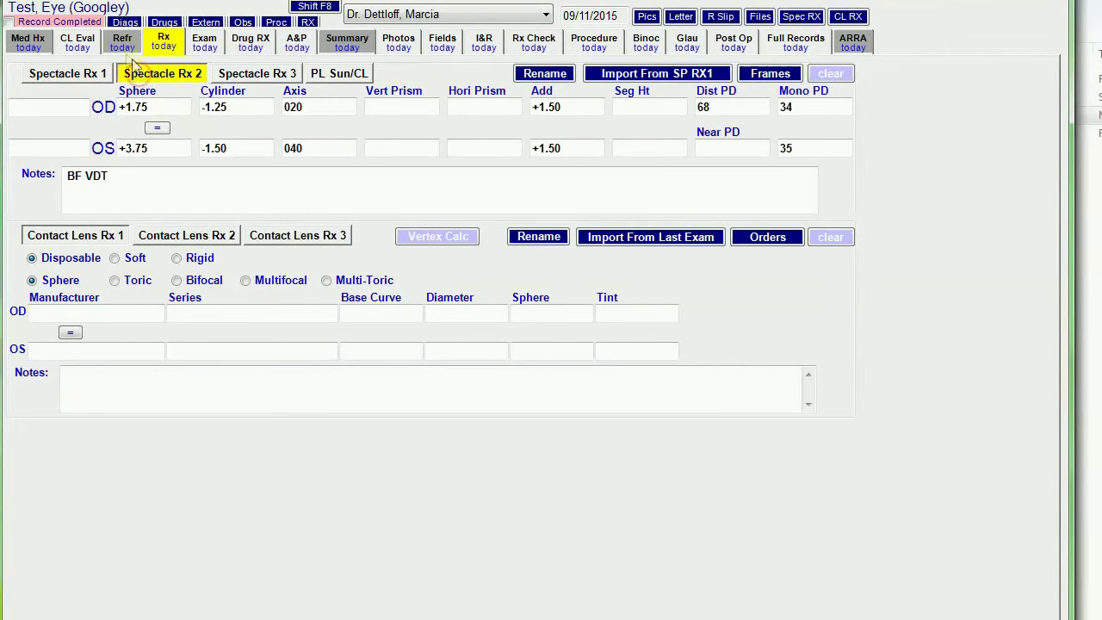
click(123, 45)
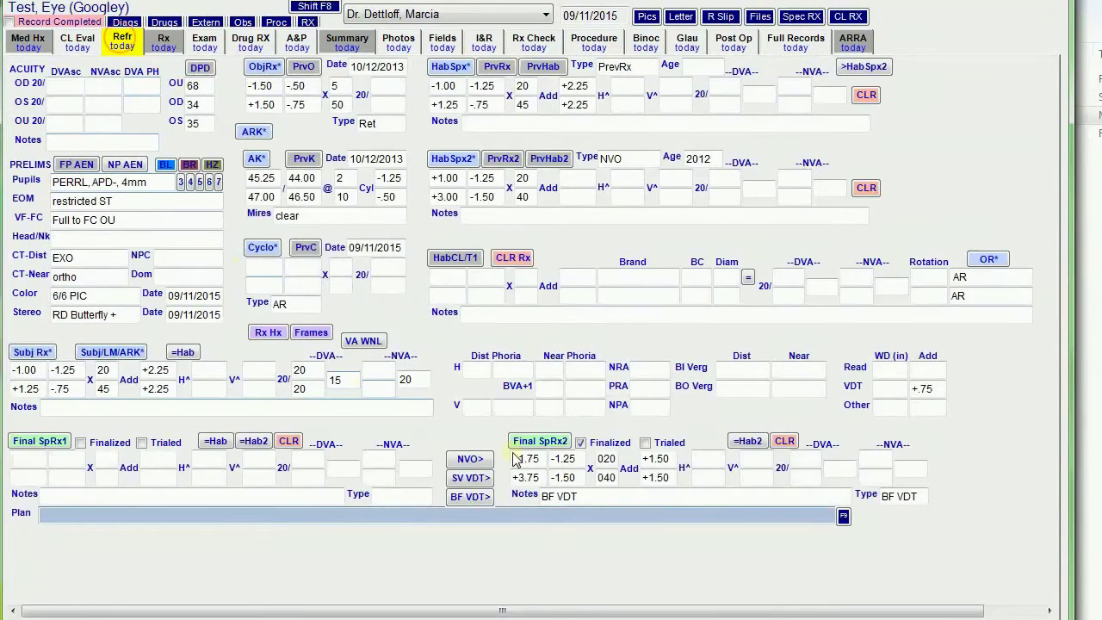
Step: Clear Final SpRx2 and confirm the saved Spectacle Rx 2 is now empty
click(783, 441)
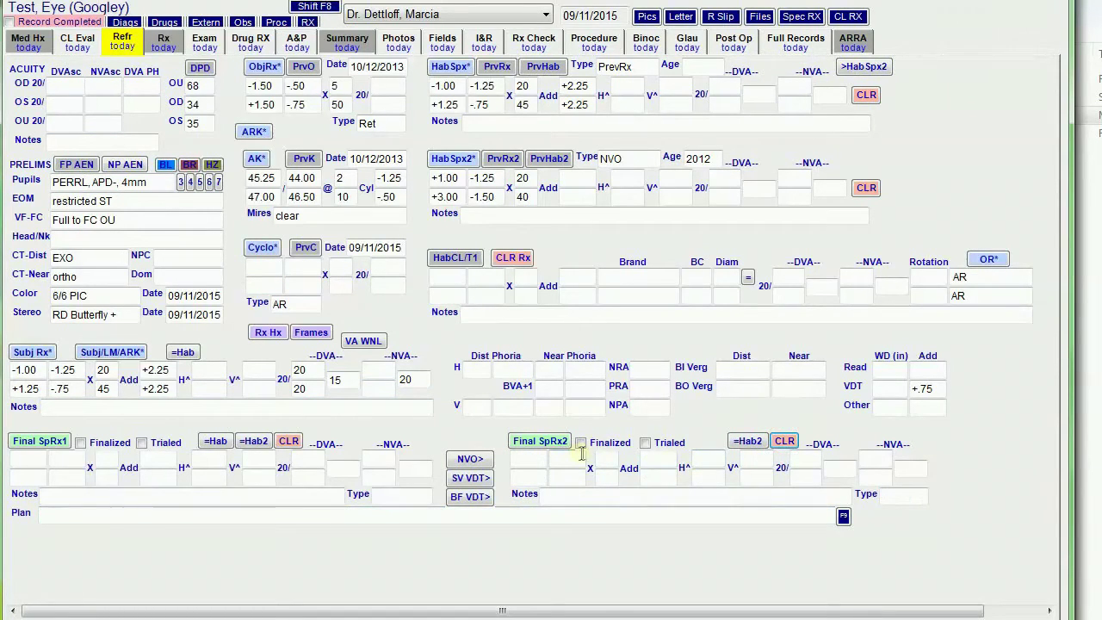
click(163, 41)
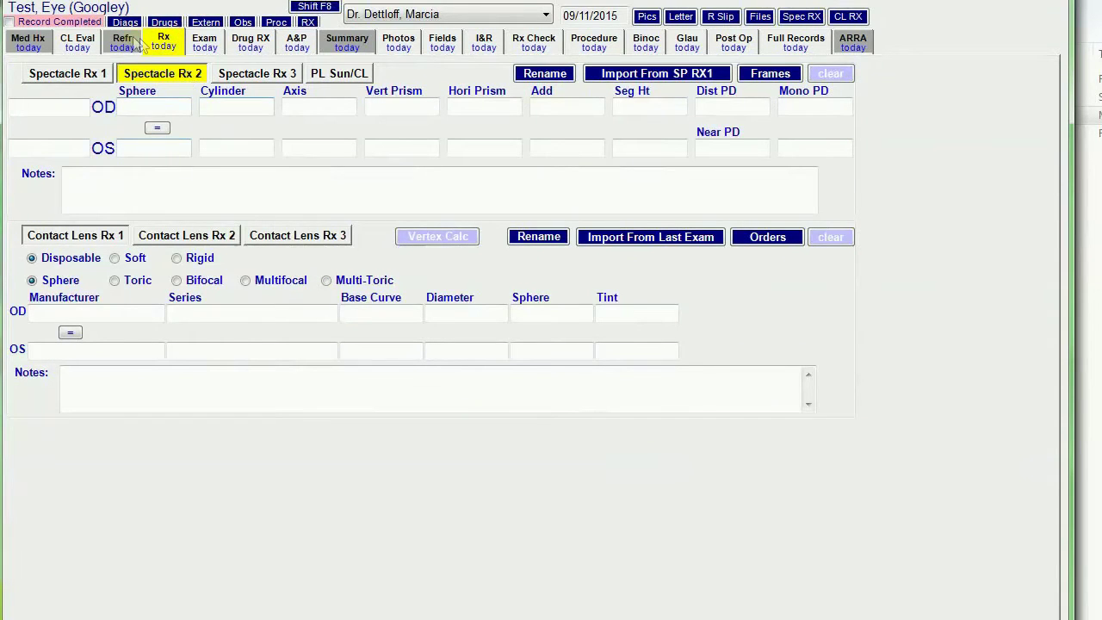
click(123, 41)
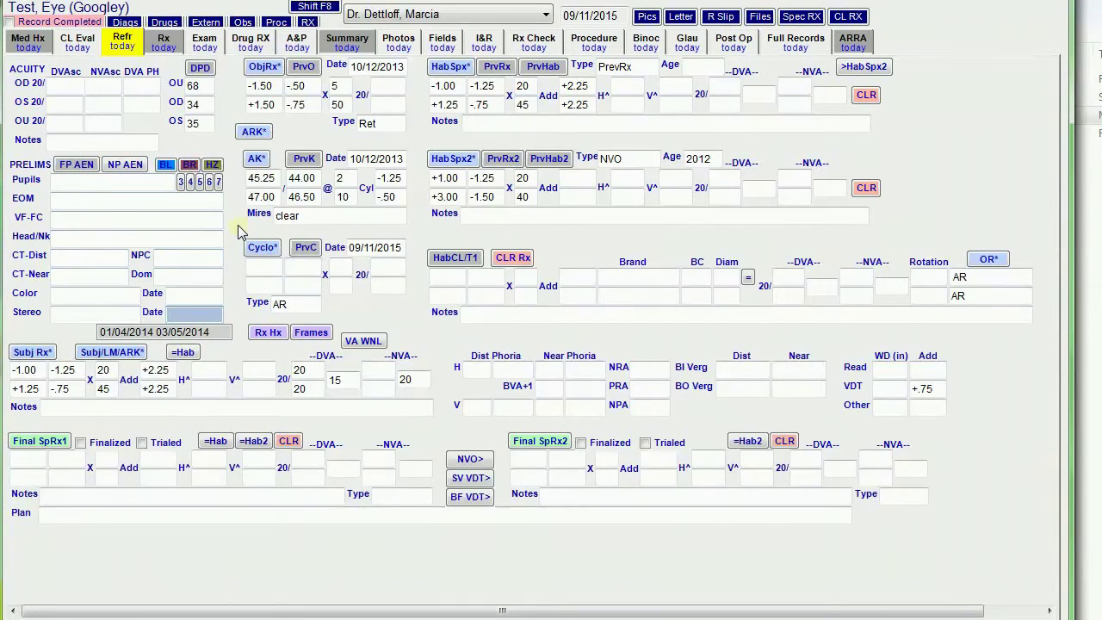
Step: Enter ES for the distance cover test and auto-fill the remaining prelims with normal findings
click(71, 258)
text(ESO)
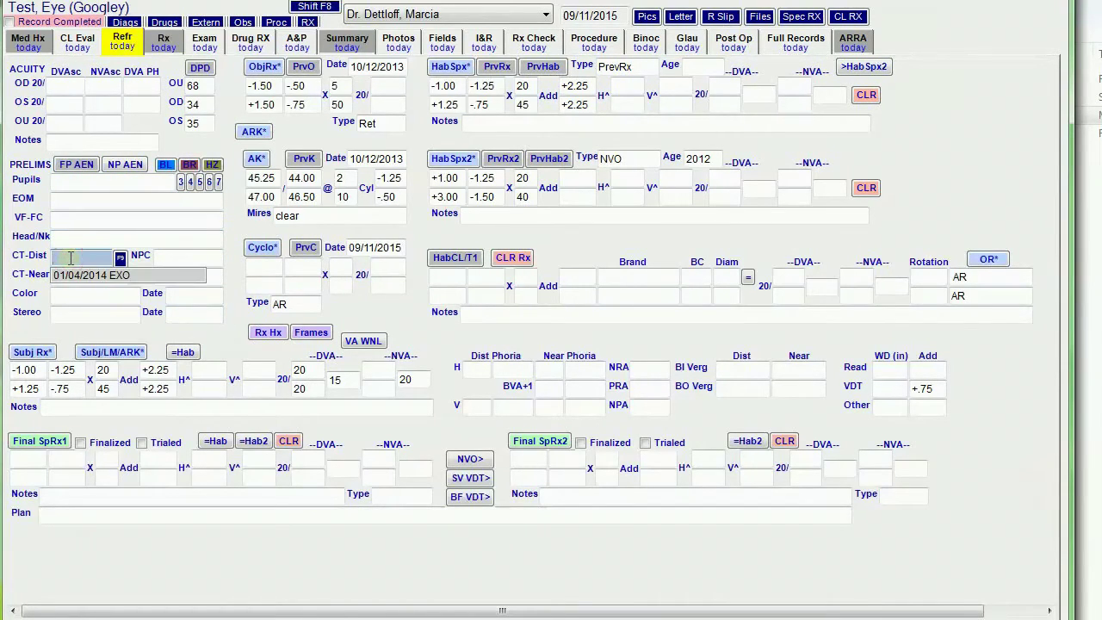
click(76, 170)
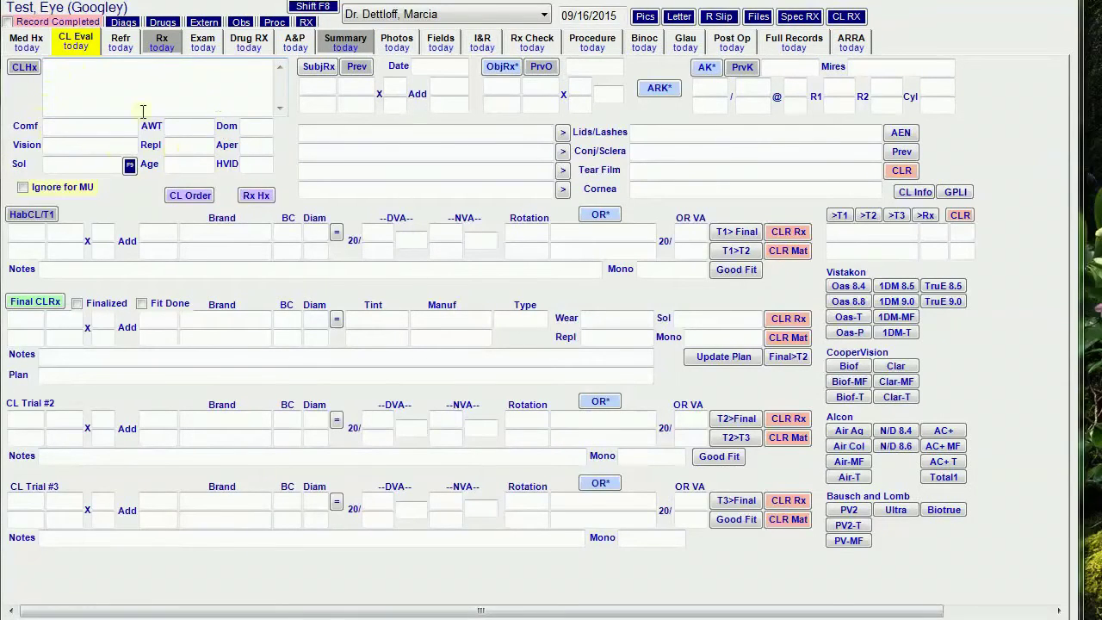
Step: Set the contact lens care solution to Clear Care
click(48, 165)
text(Clear Care)
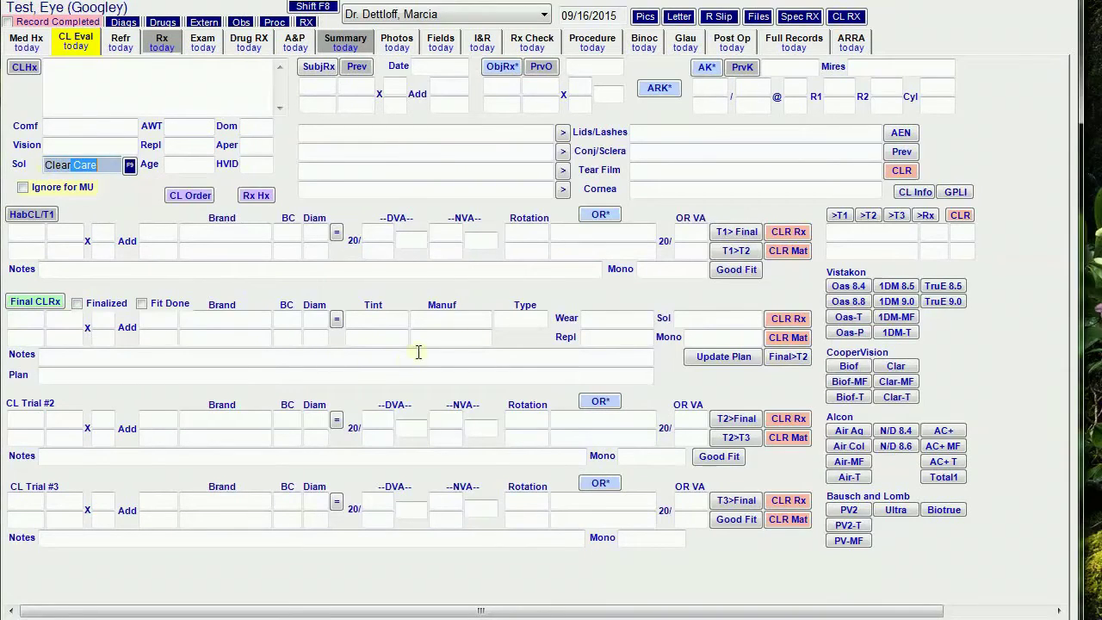
key(Tab)
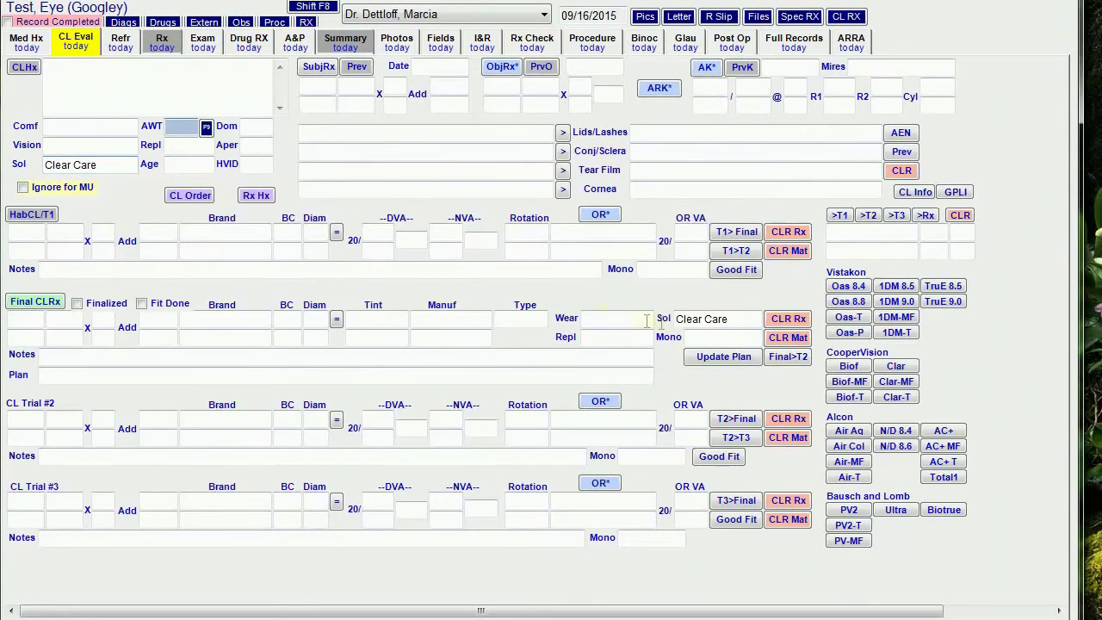
Step: Enter habitual lens powers: -.75 x90 and -1.25 for the right eye, -1.25 x80 for the left
click(29, 234)
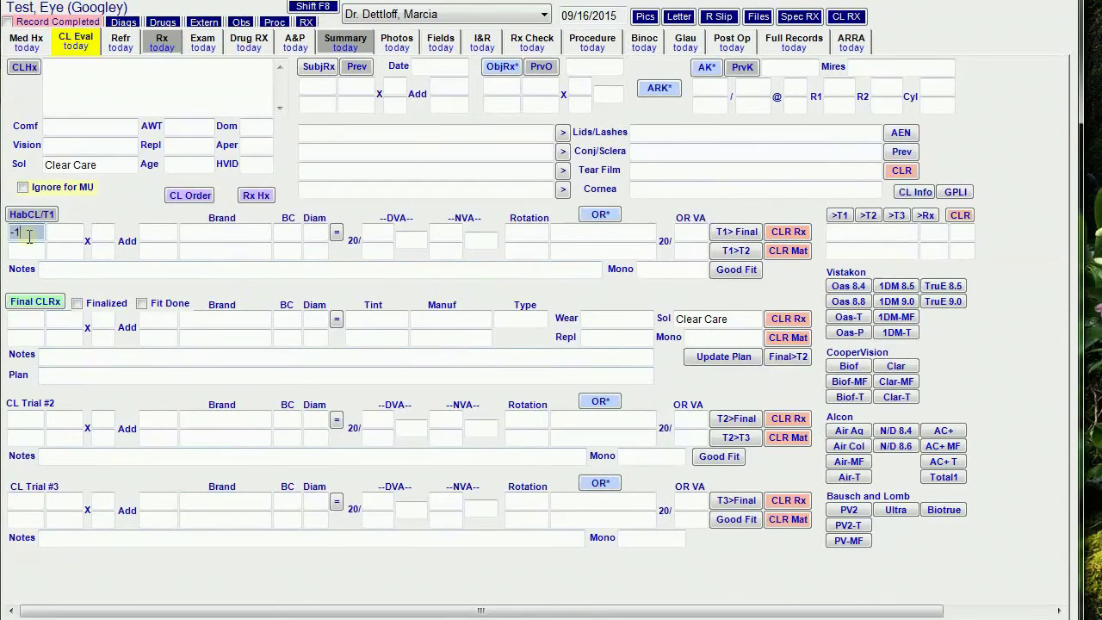
key(Tab)
text(-.75)
key(Tab)
text(90)
key(Tab)
key(Tab)
text(-1.25)
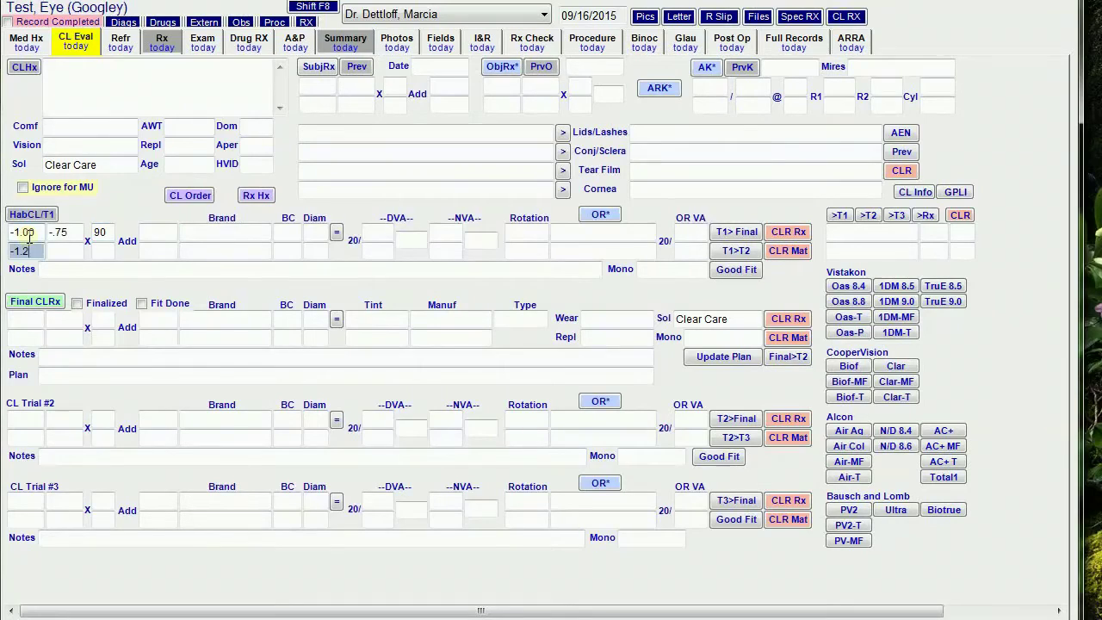
key(Tab)
text(-1.25	80)
Step: Fill habitual lens details: 1-Day AV Define, diameter 14, left eye Biofinity, base curve 8.6
key(Tab)
click(226, 233)
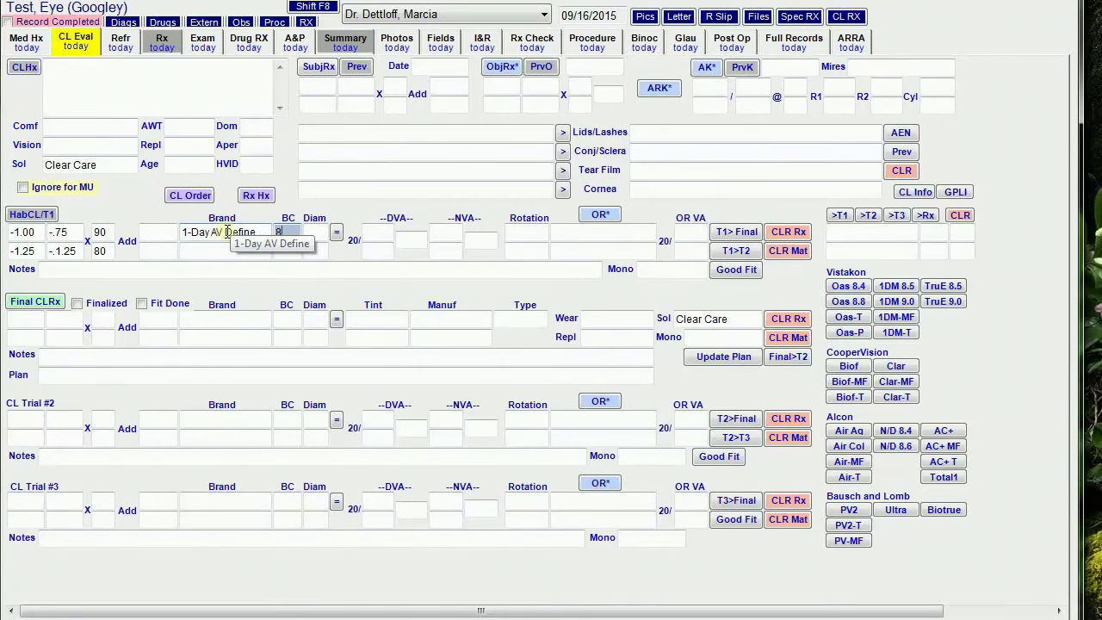
key(Tab)
text(14)
key(Tab)
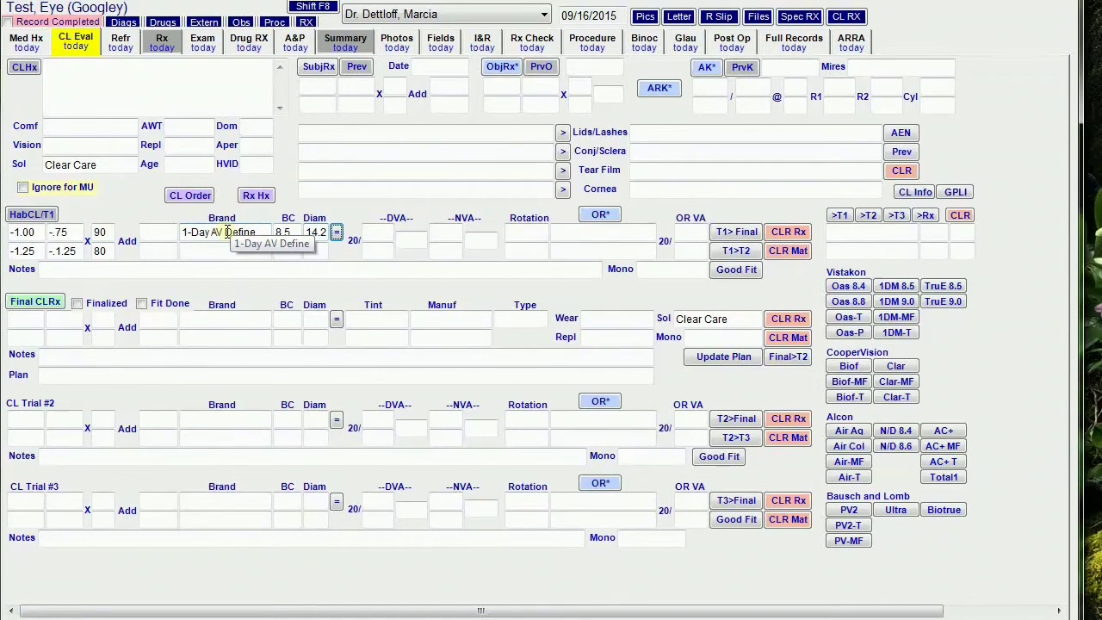
key(space)
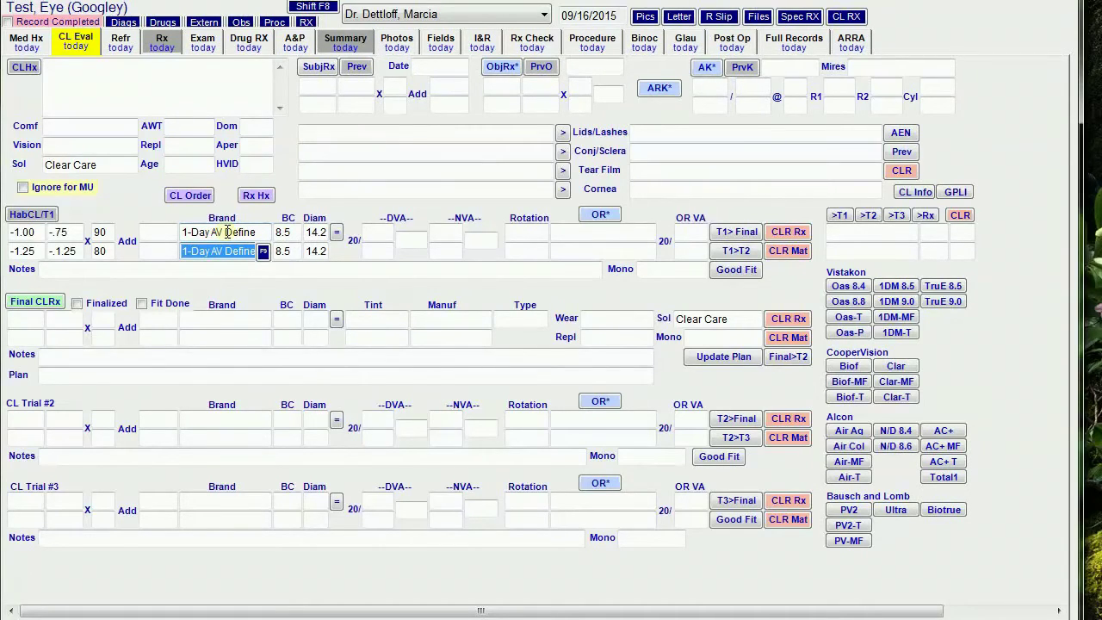
text(Biofinity)
key(Tab)
text(8.6)
key(Tab)
text(1)
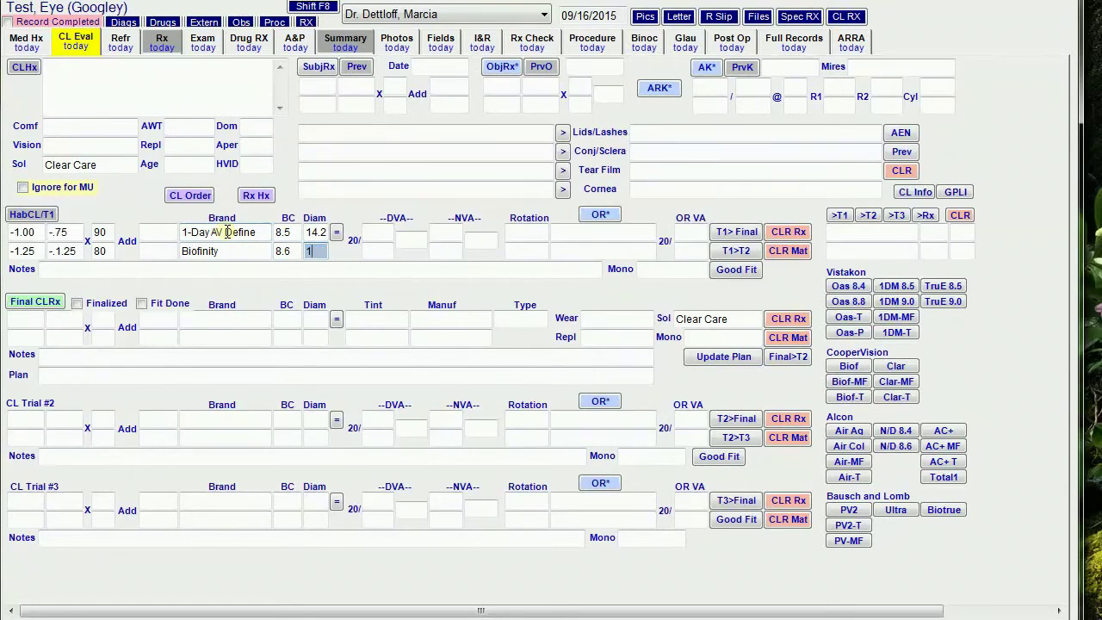
key(Tab)
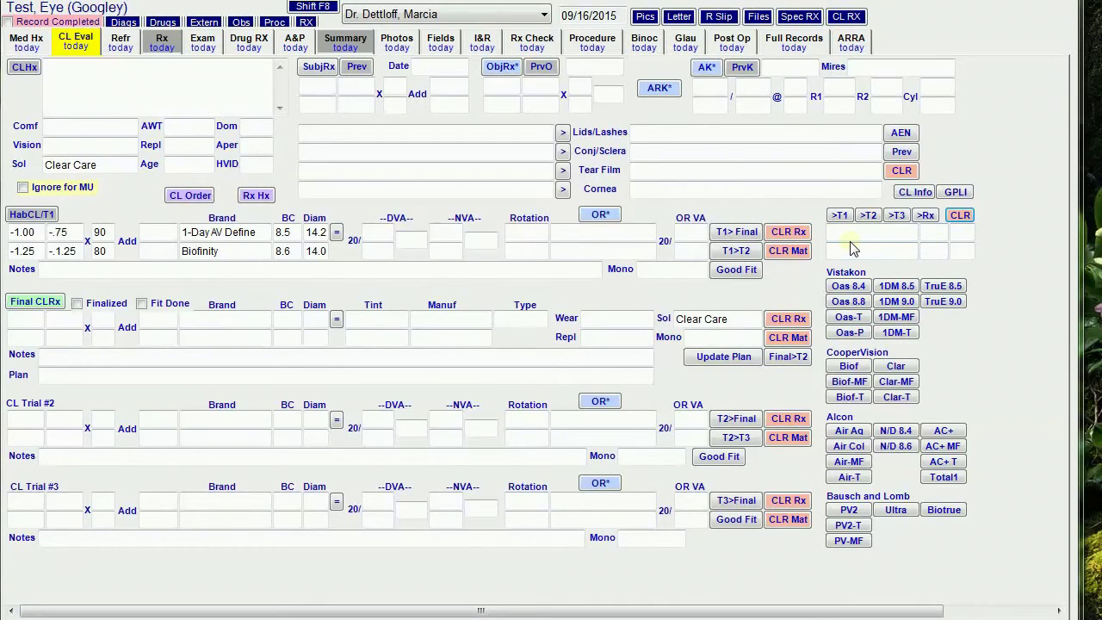
Step: Add AV Oasys 8.4 and Biofinity lenses, then clear the habitual lens brands and powers
click(847, 285)
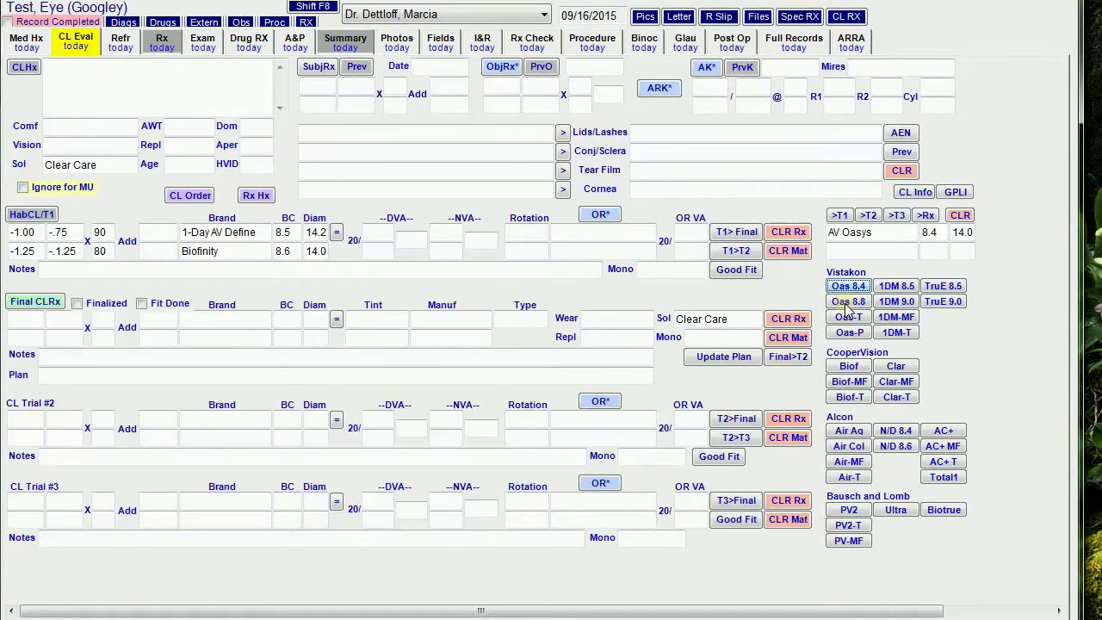
click(848, 366)
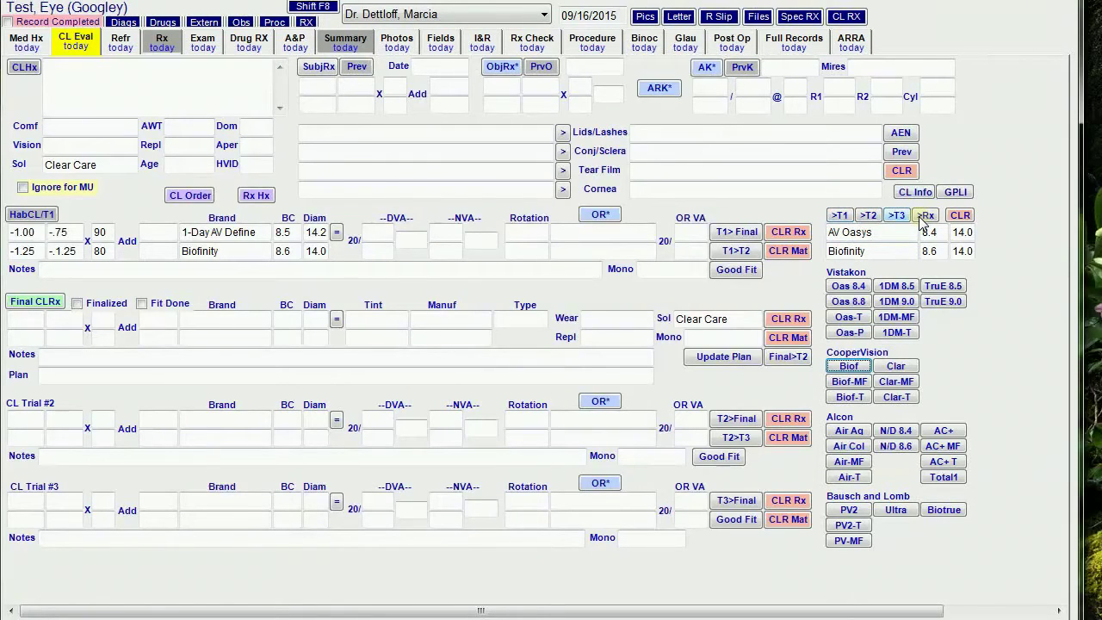
click(788, 251)
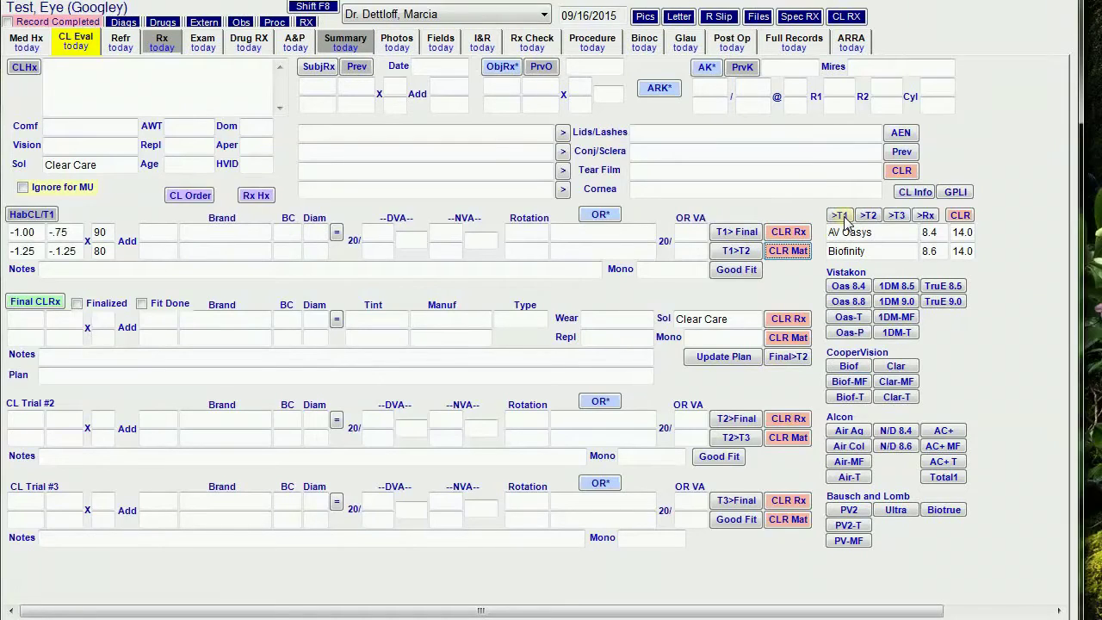
click(841, 216)
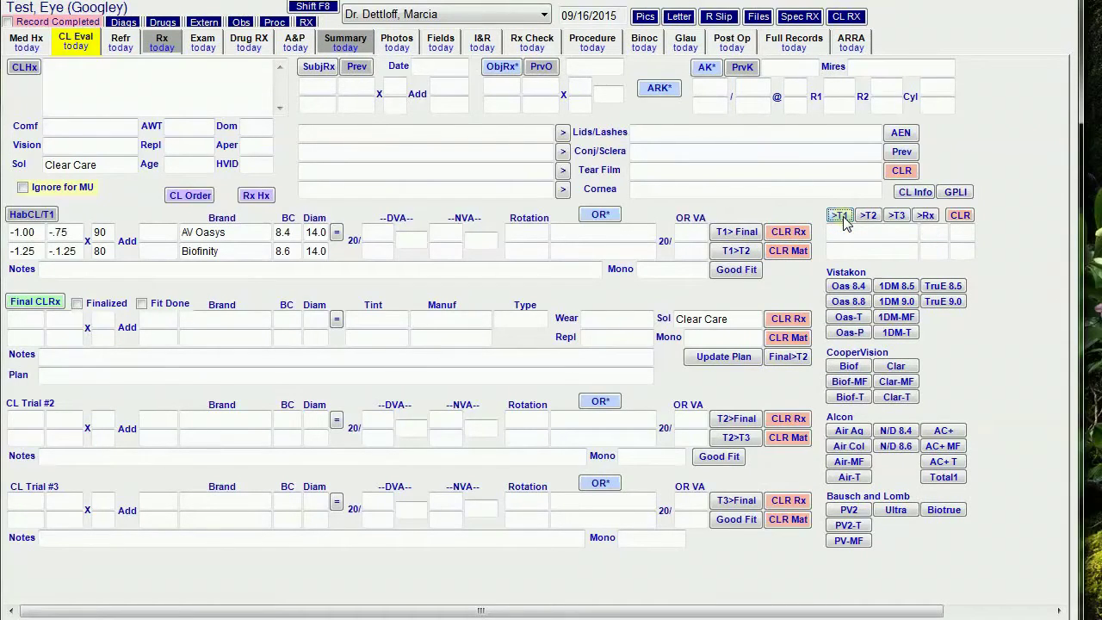
click(789, 233)
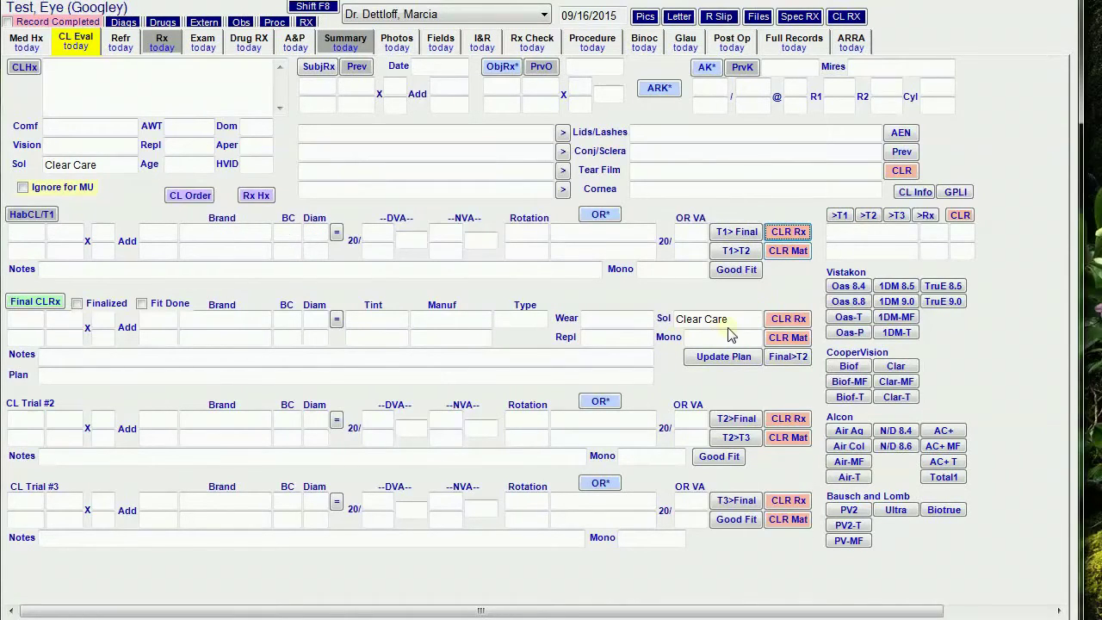
Step: Import the lens history (Biofinity Toric, Peroxiclear) and note 'good C&M OU' on habitual lenses
click(24, 74)
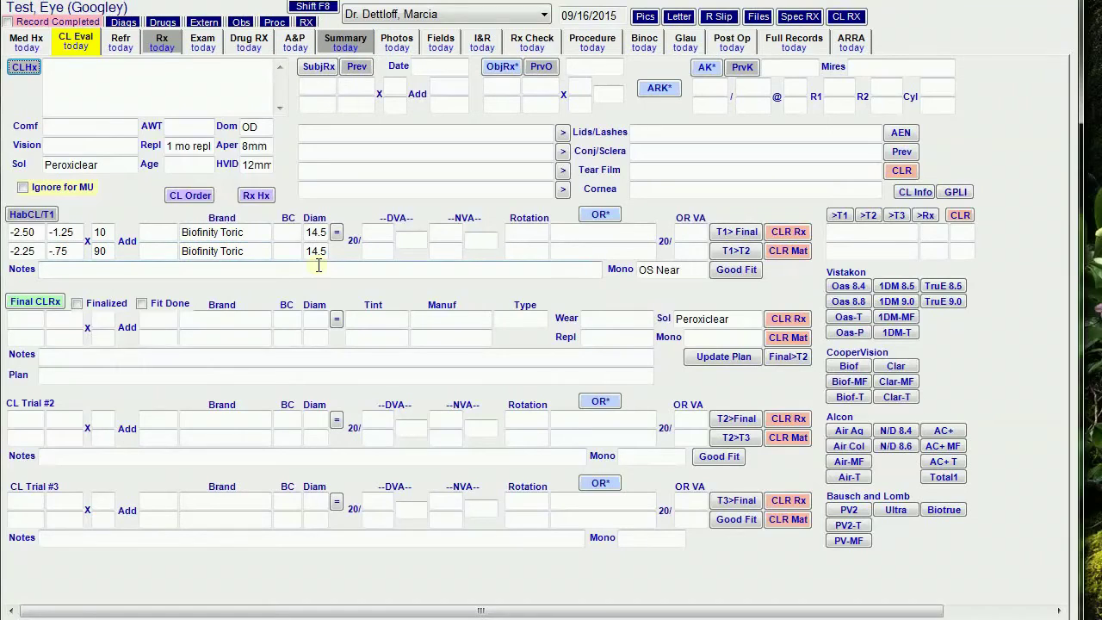
click(142, 272)
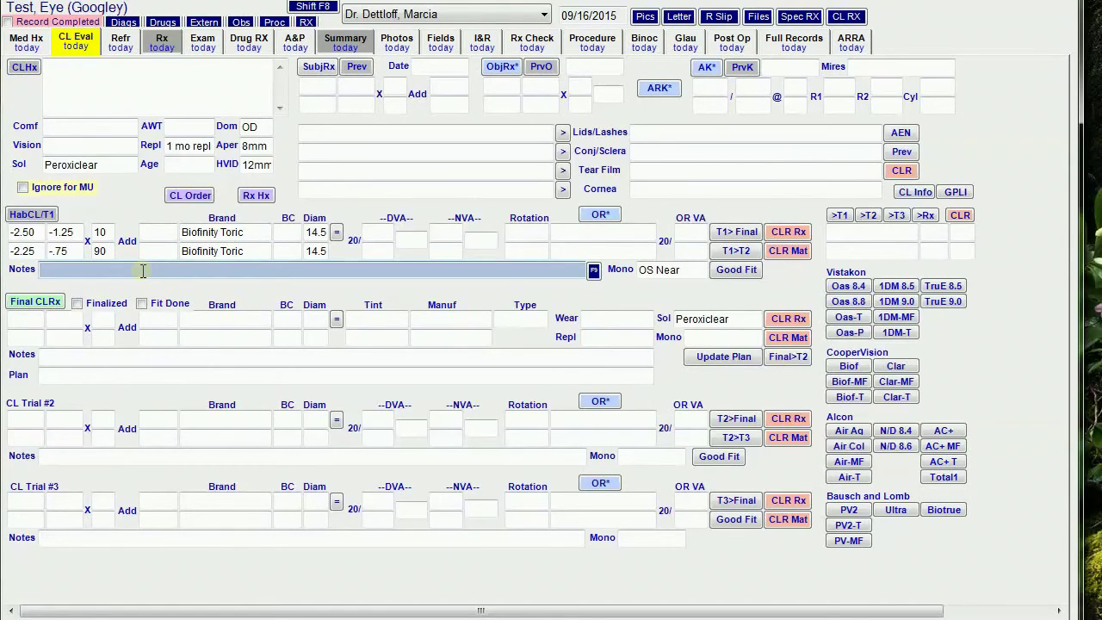
text(good C&M OU)
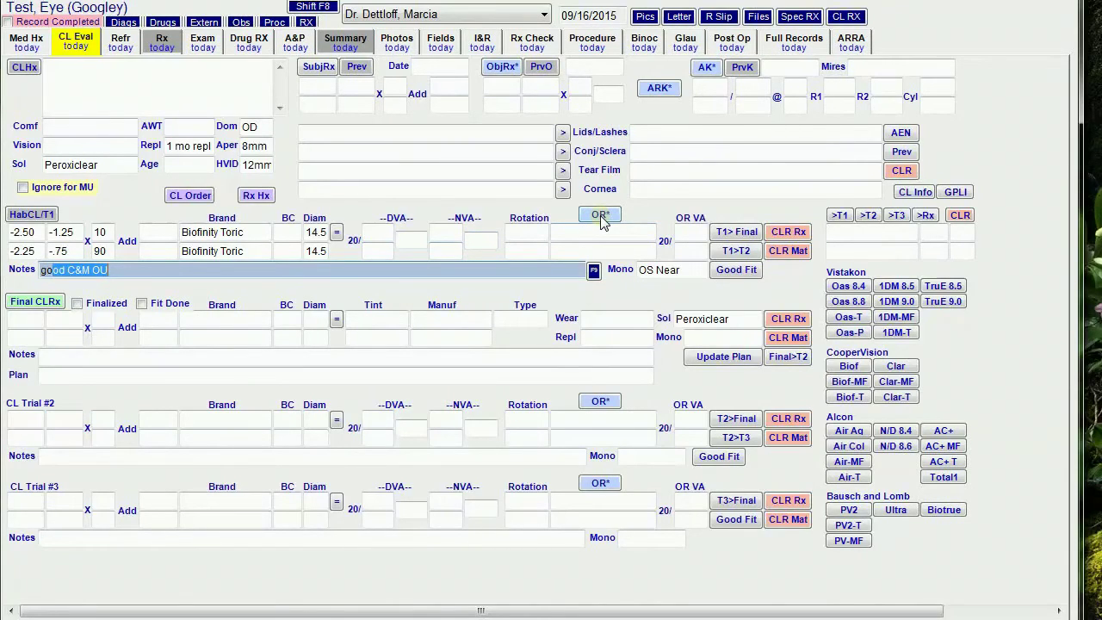
key(Return)
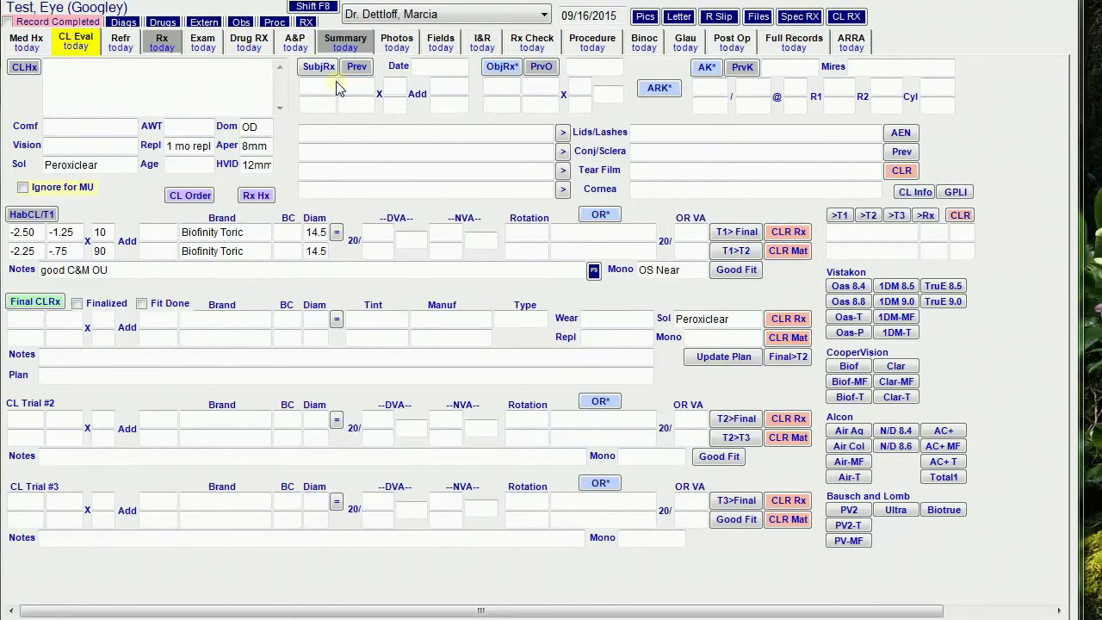
click(748, 234)
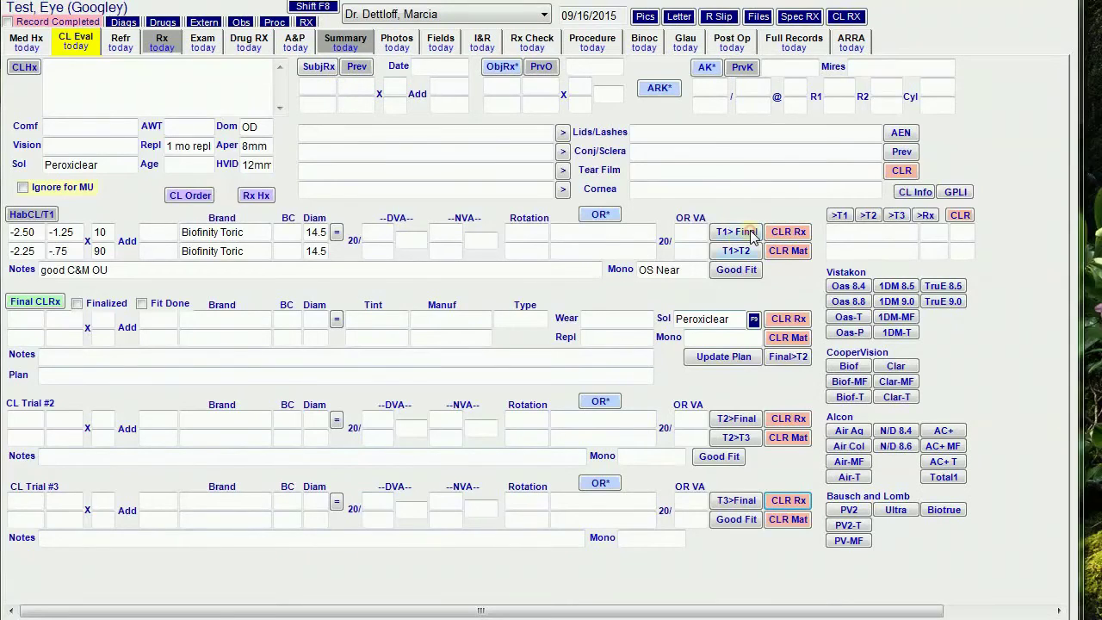
Step: Copy the habitual toric lenses into the final Rx, trial 2 and trial 3
click(749, 234)
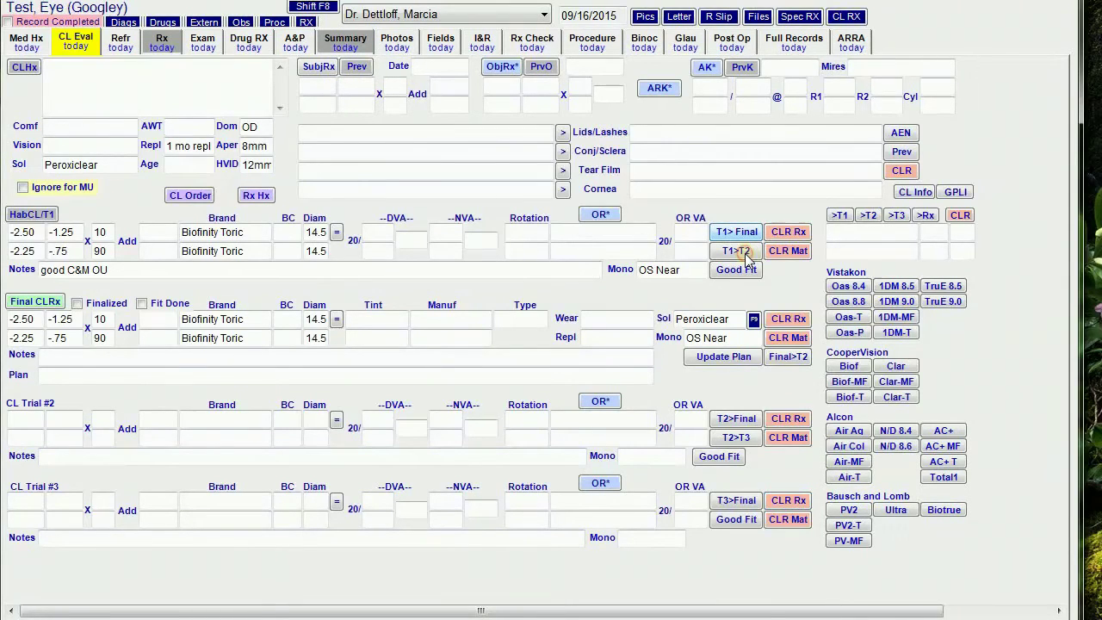
click(745, 252)
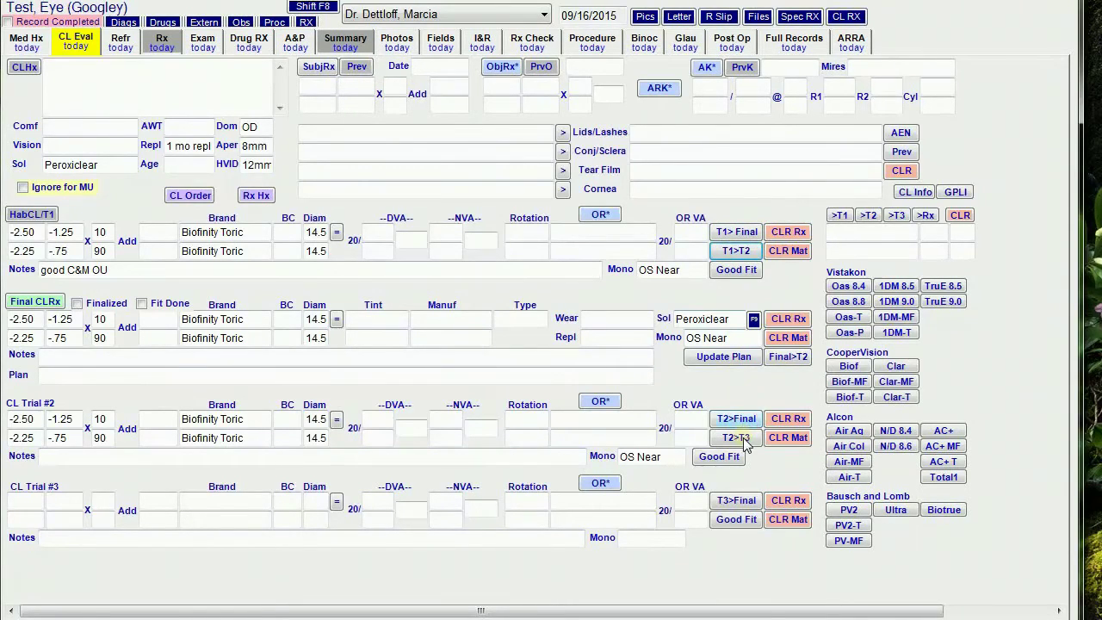
click(737, 438)
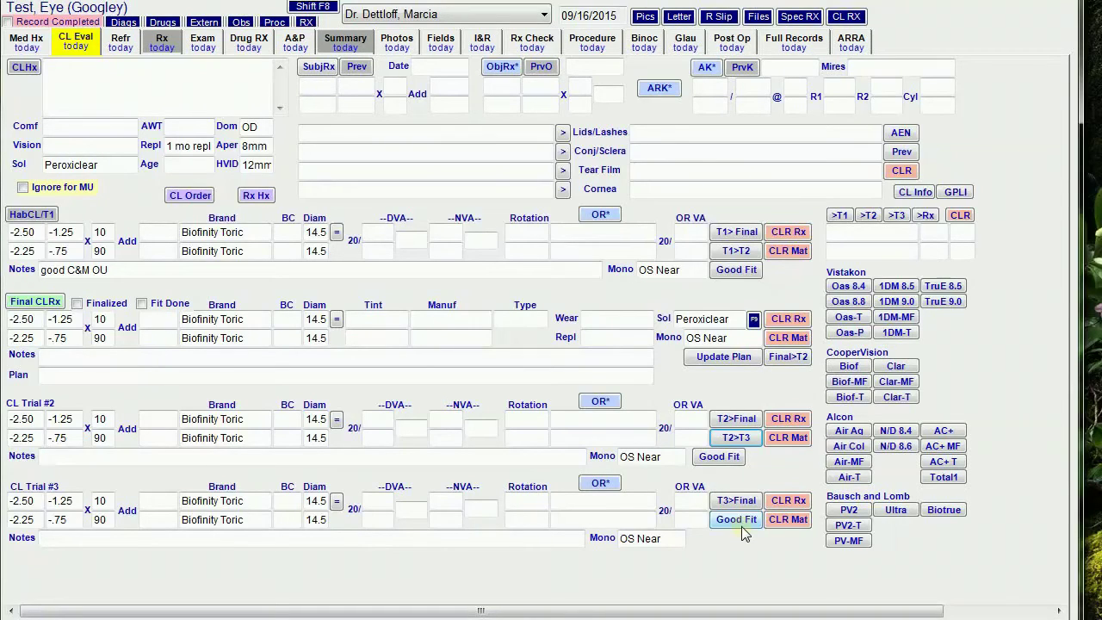
Step: Paste the power-confirmation note into the final CL Rx notes and open the CL prescription
click(56, 359)
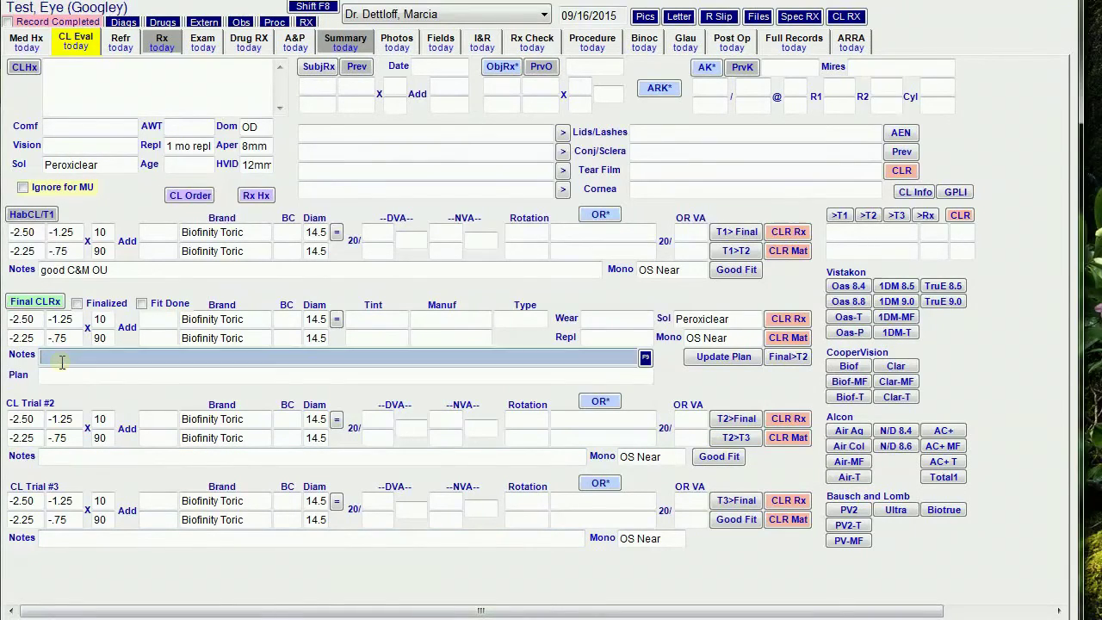
text(Trial to confirm power, pt to call in pref)
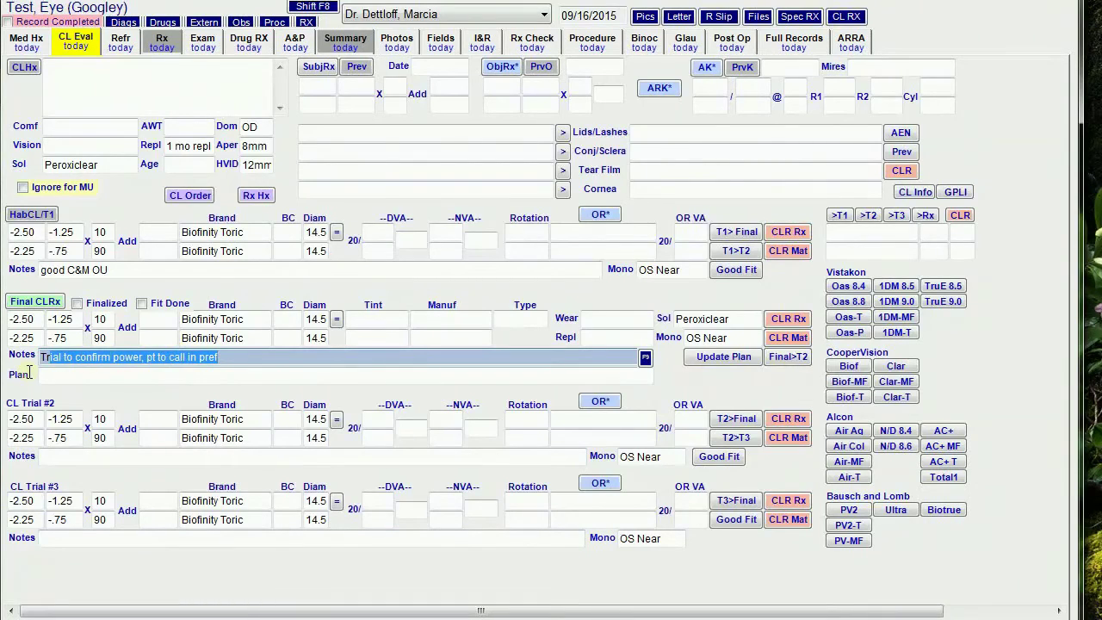
click(29, 372)
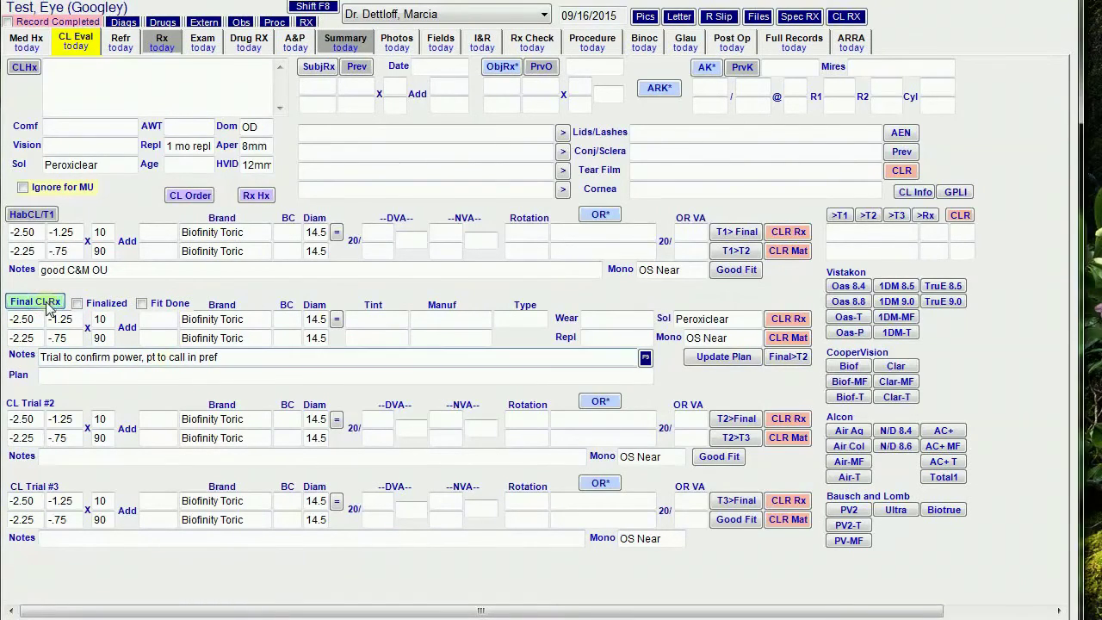
click(47, 303)
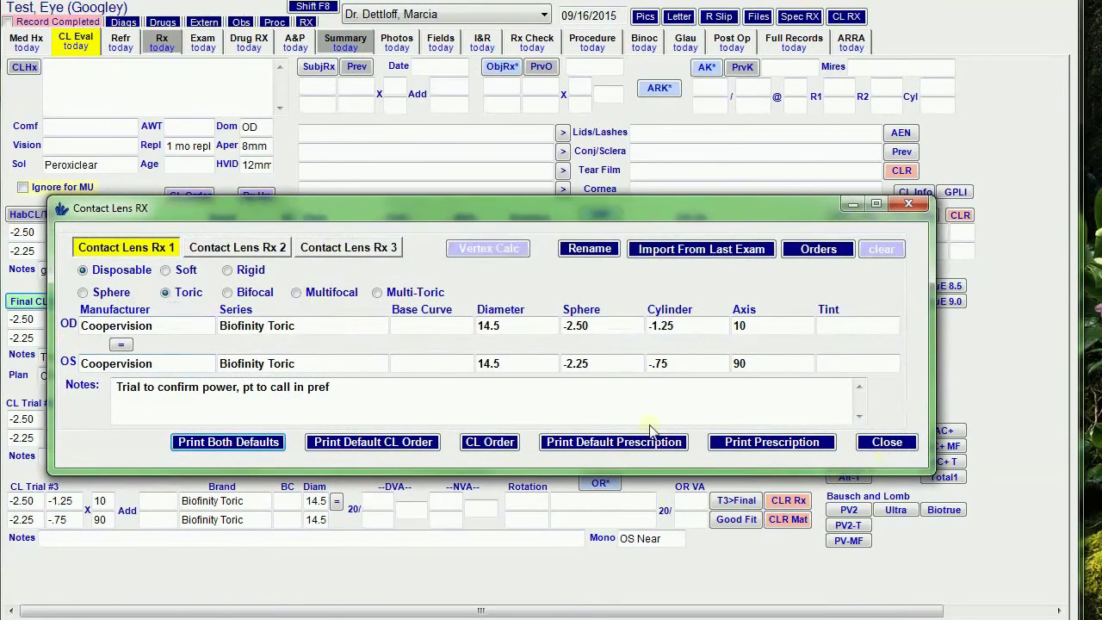
Step: Delete the Contact Lens RX notes text and close the prescription window
click(411, 401)
key(Delete)
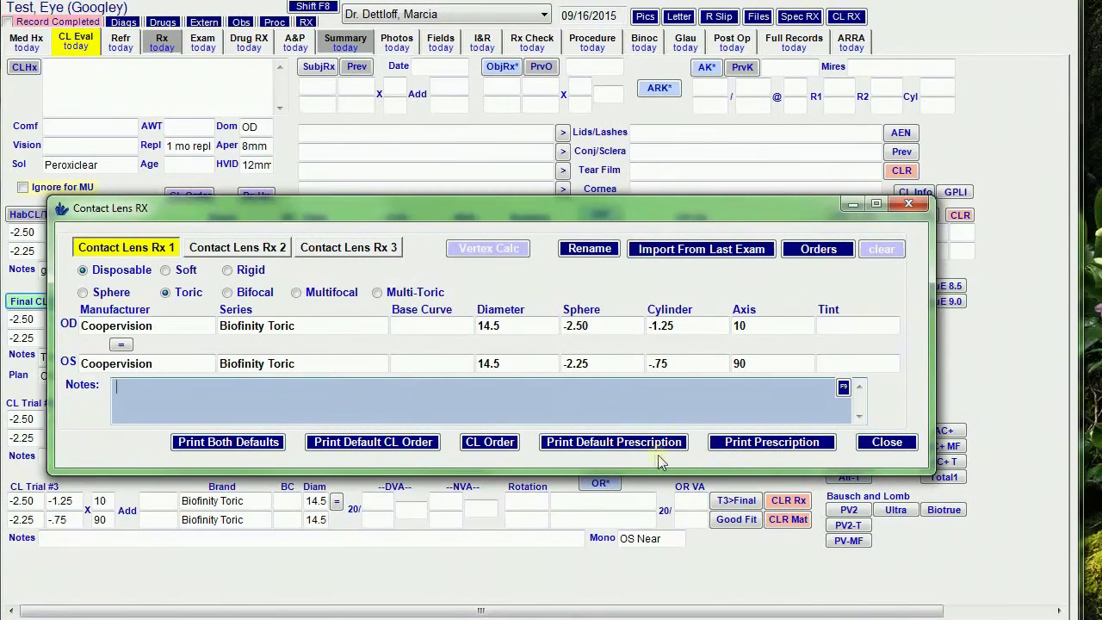
click(887, 442)
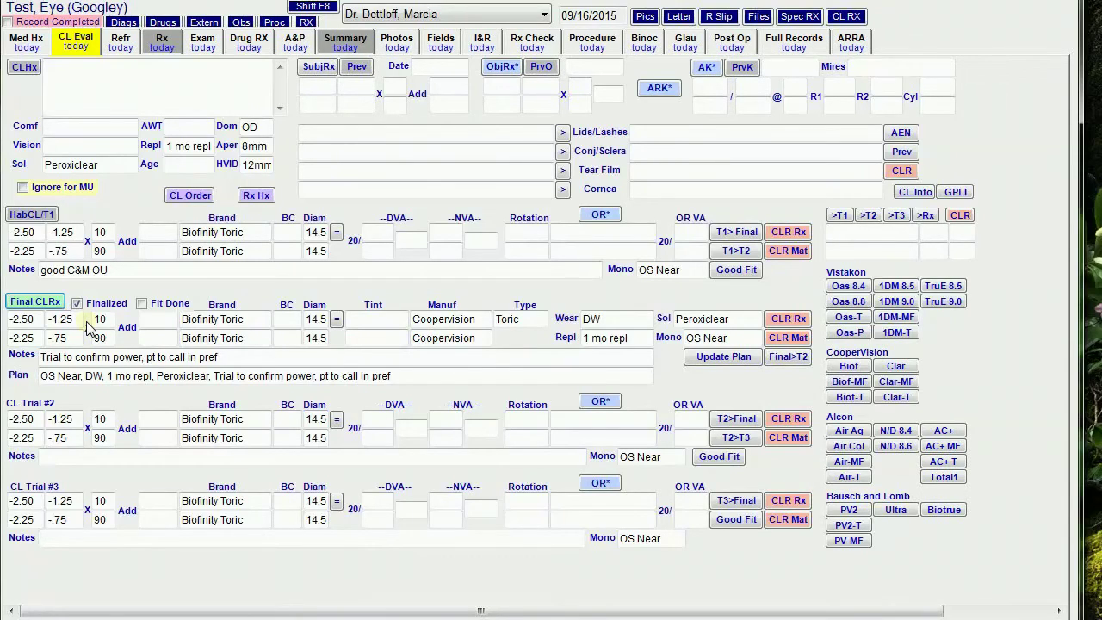
Step: Change the final Rx wear schedule to EW and regenerate the plan
click(625, 319)
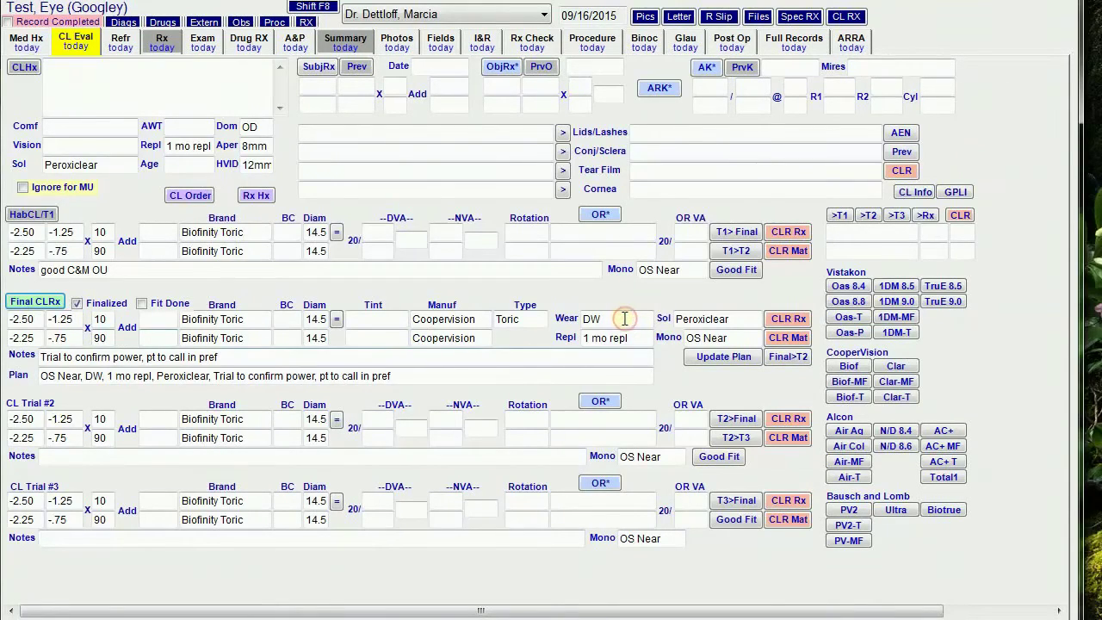
text(ew)
click(719, 360)
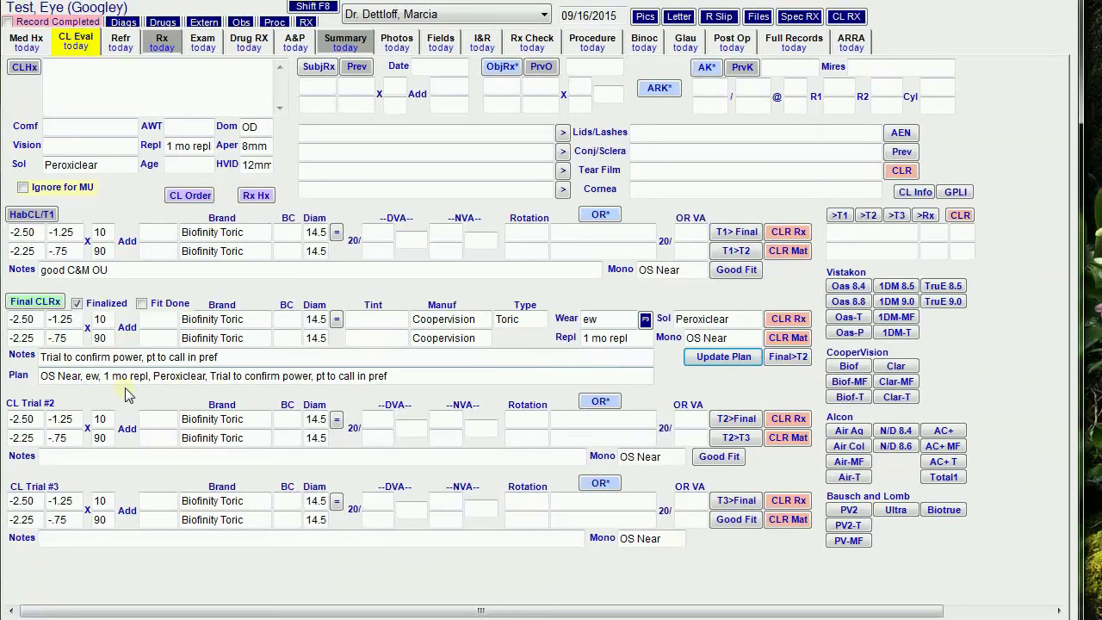
click(401, 376)
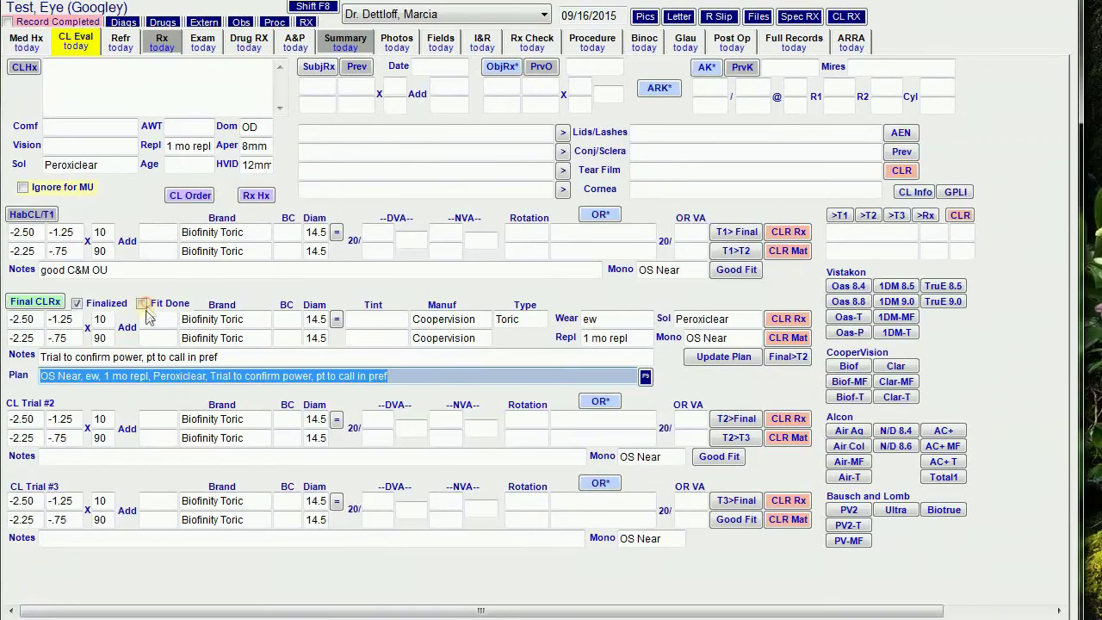
key(Tab)
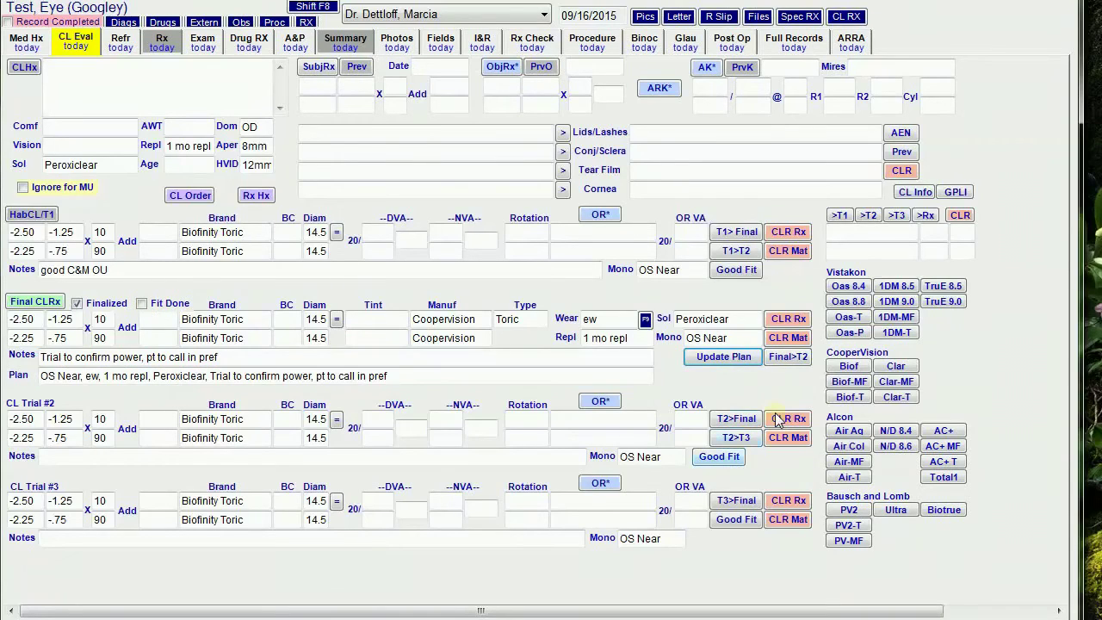
click(790, 361)
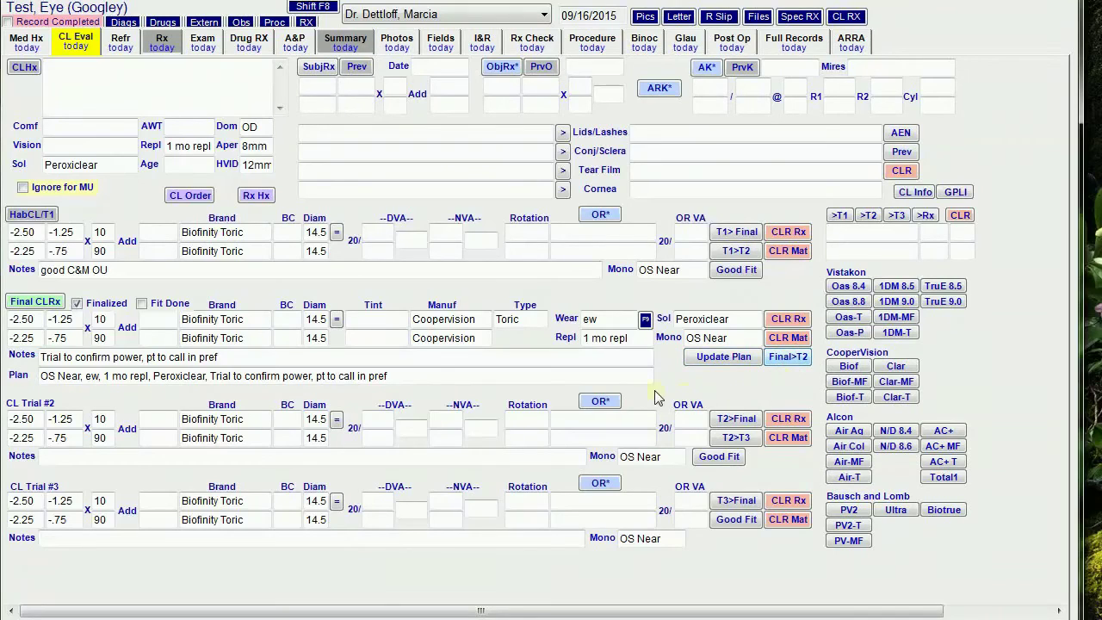
triple_click(396, 375)
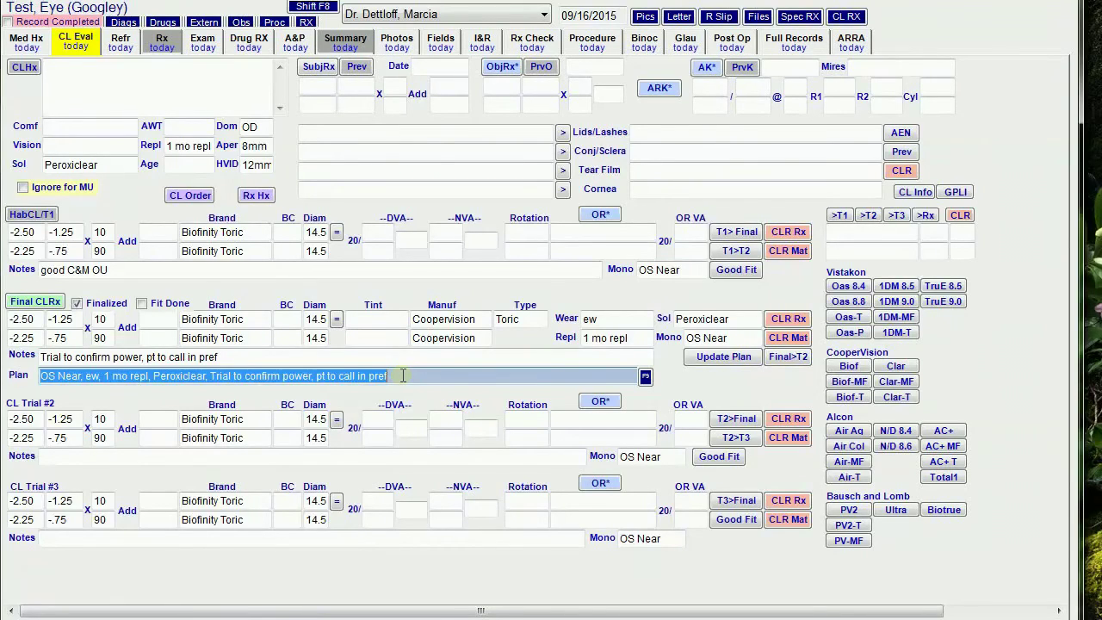
Step: Mark the fit done, clear the final Rx material and powers, and refresh the CL Eval page
click(779, 359)
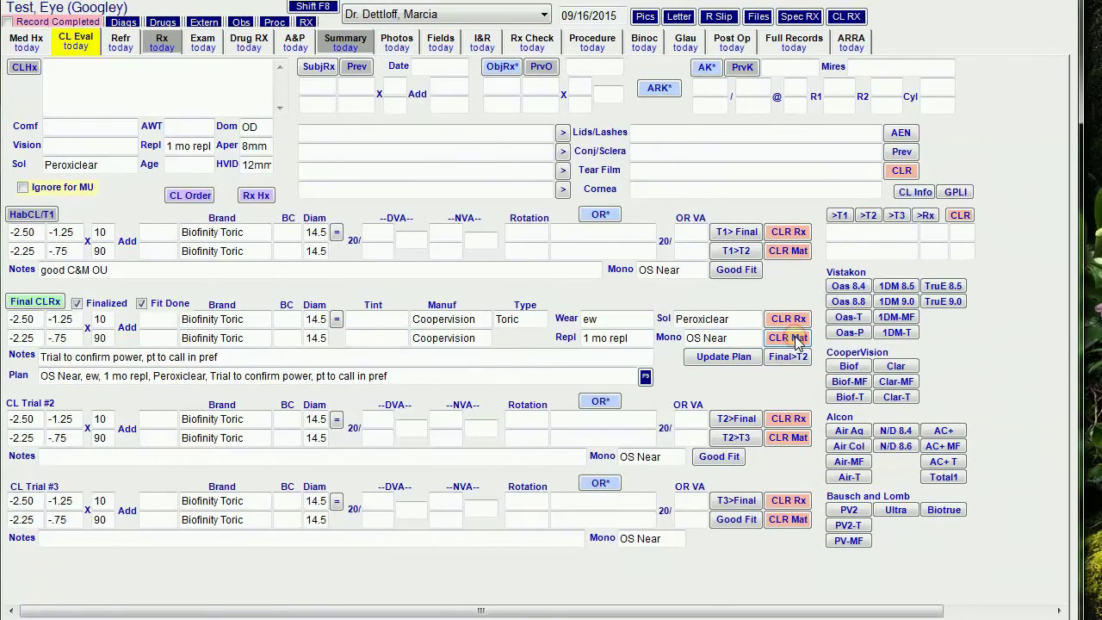
click(796, 338)
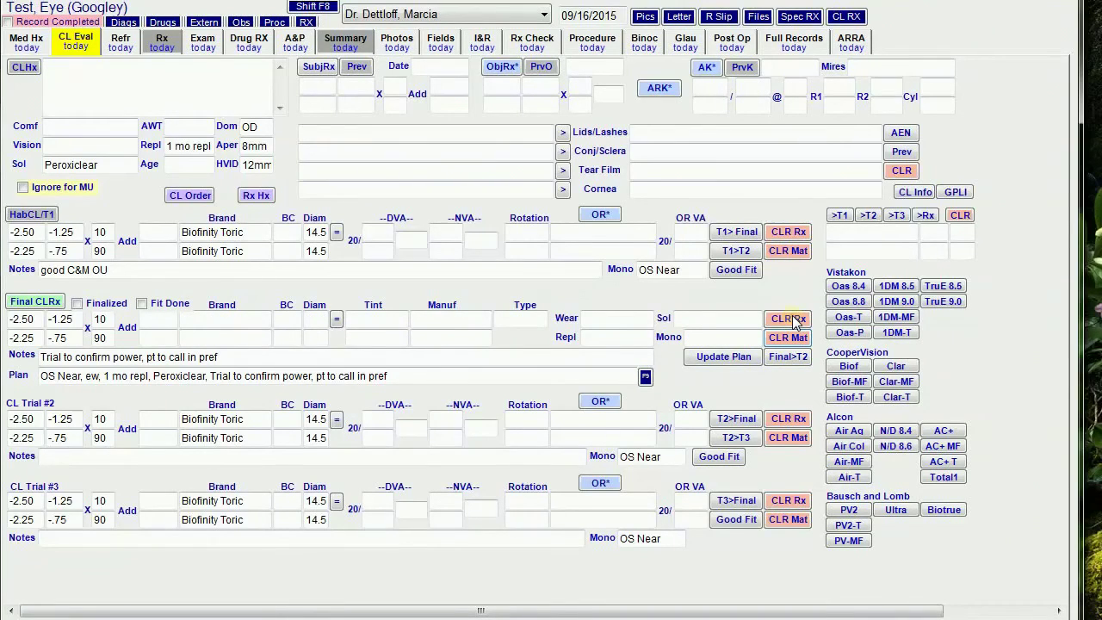
click(787, 318)
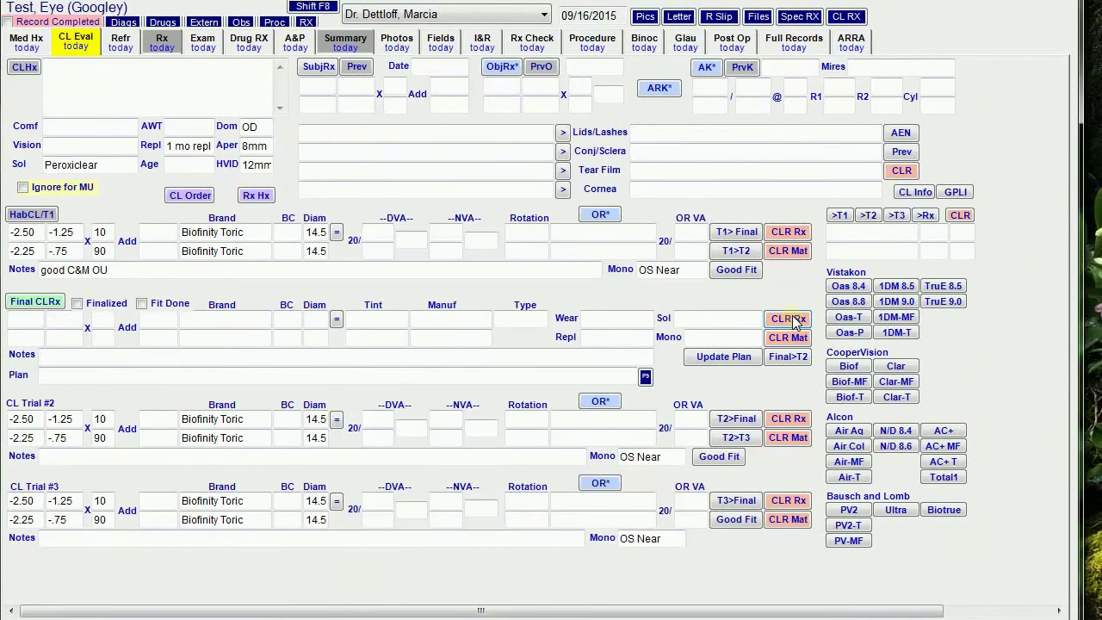
click(161, 43)
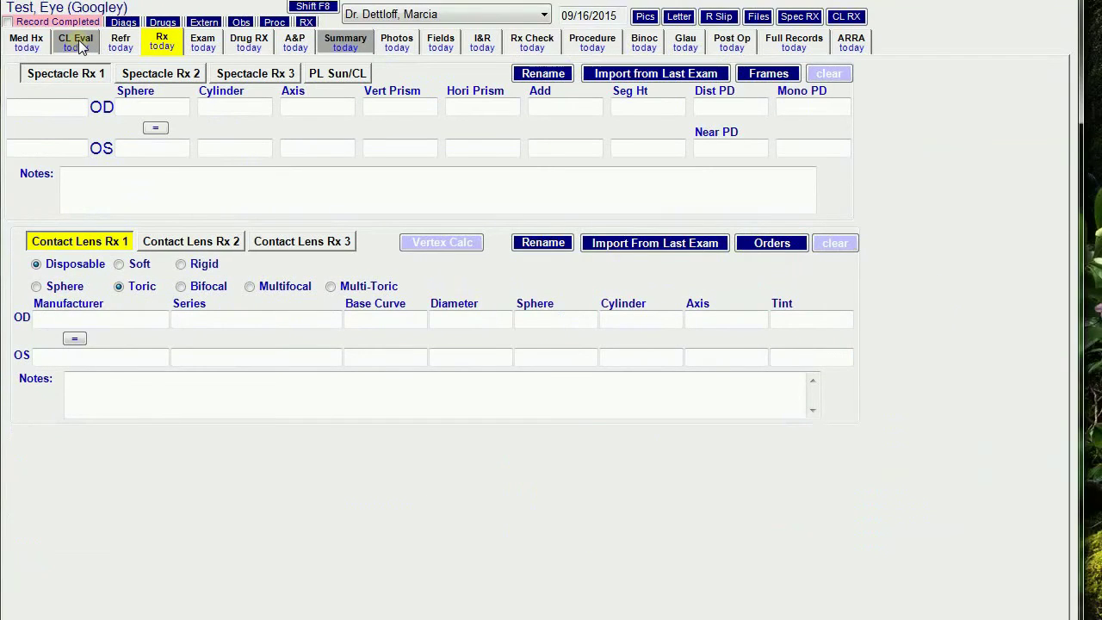
click(75, 43)
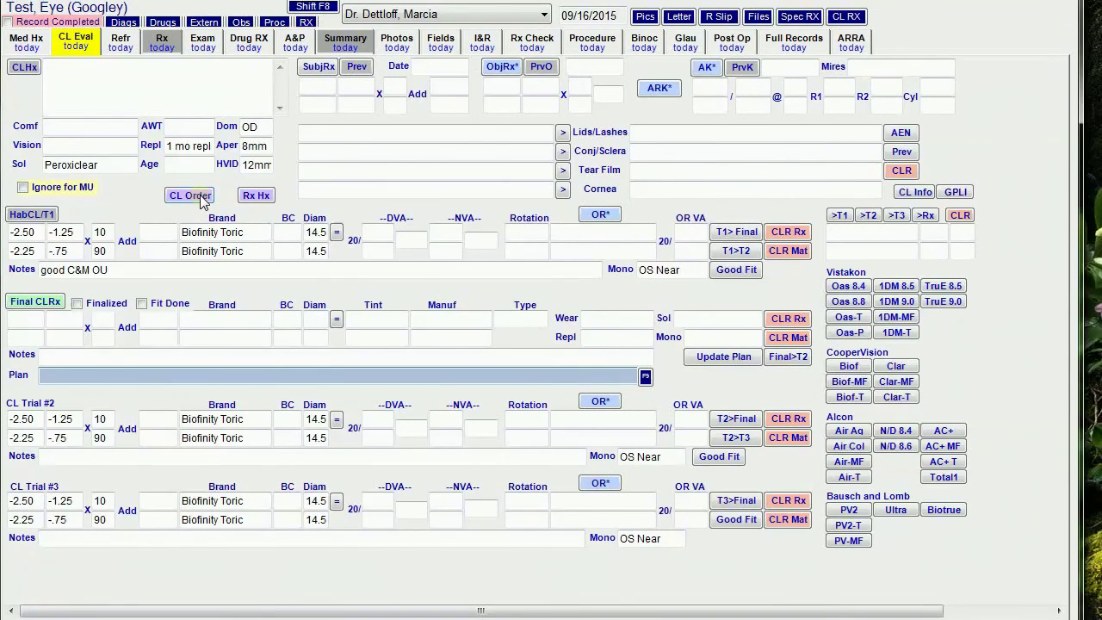
click(258, 196)
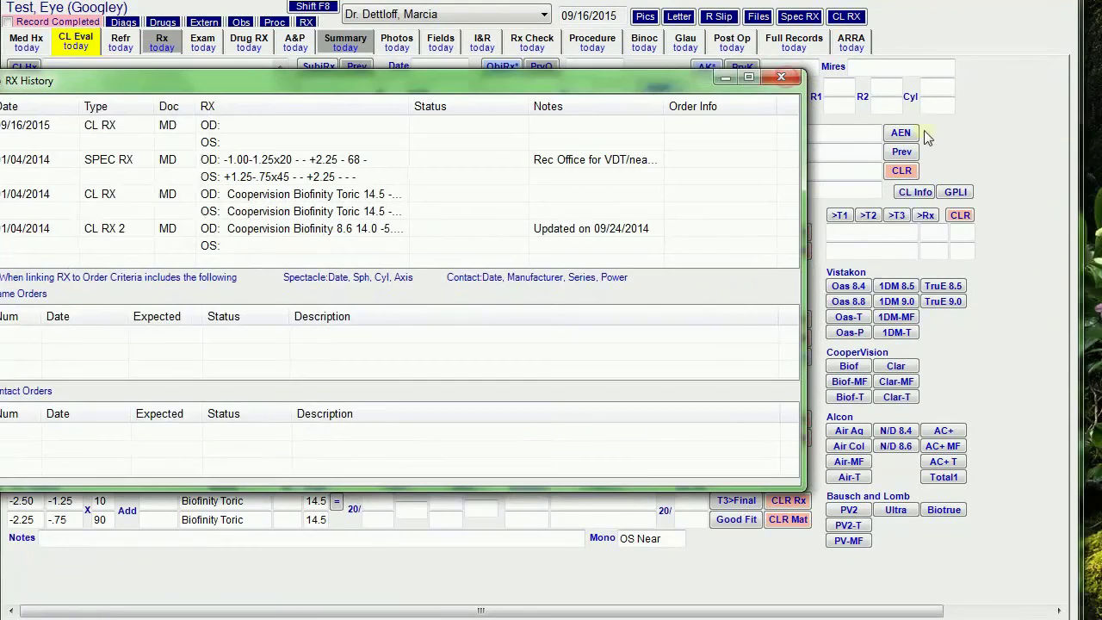
click(915, 194)
click(916, 195)
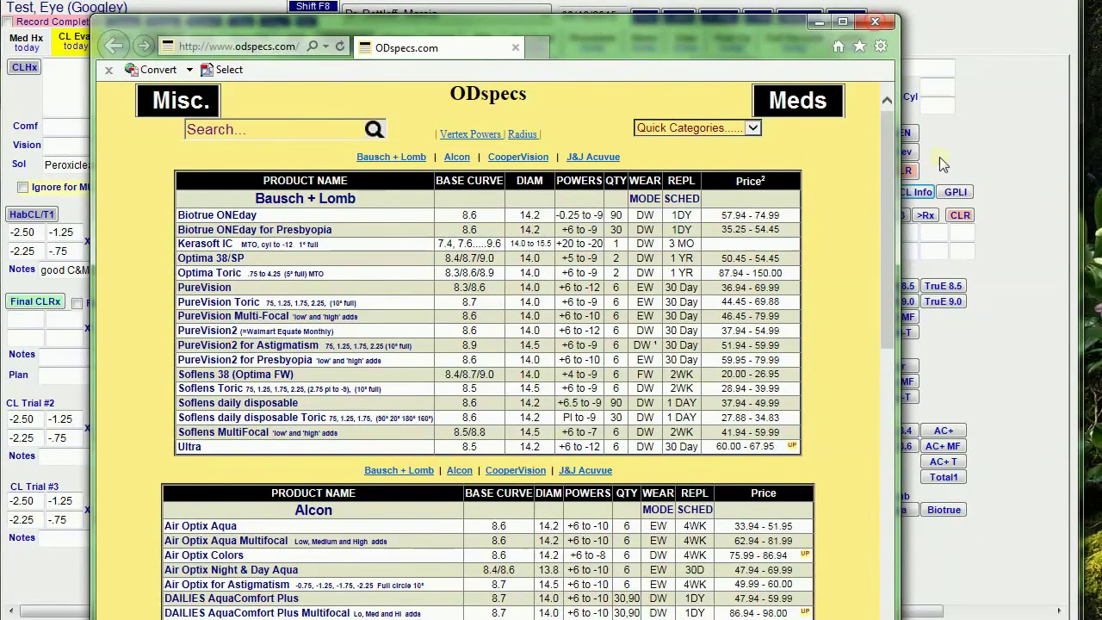
click(961, 196)
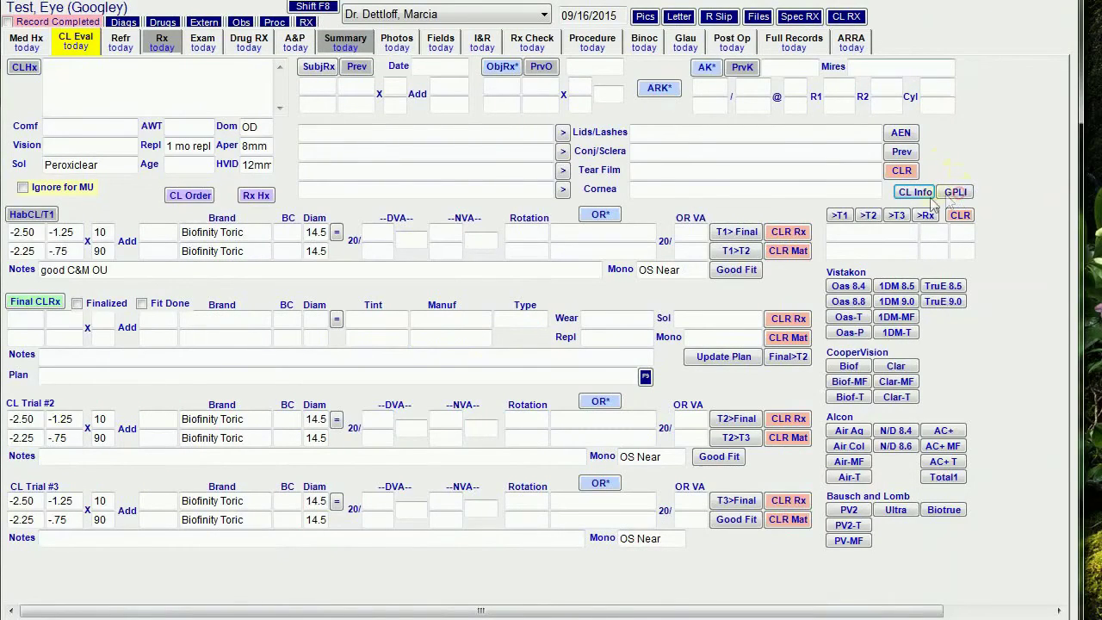
click(955, 193)
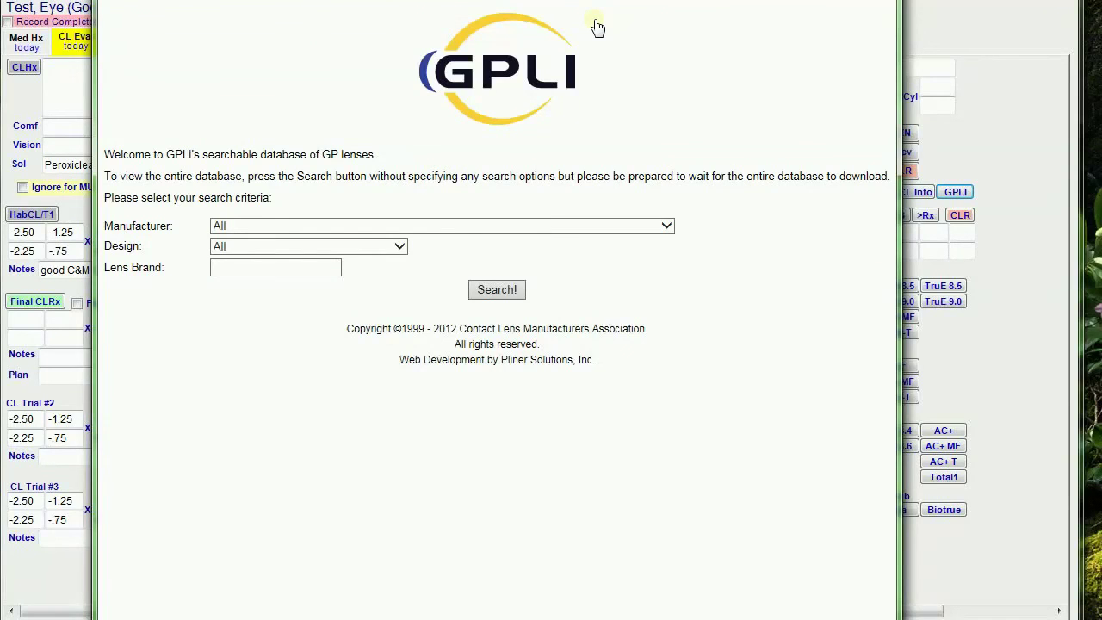
key(alt+F4)
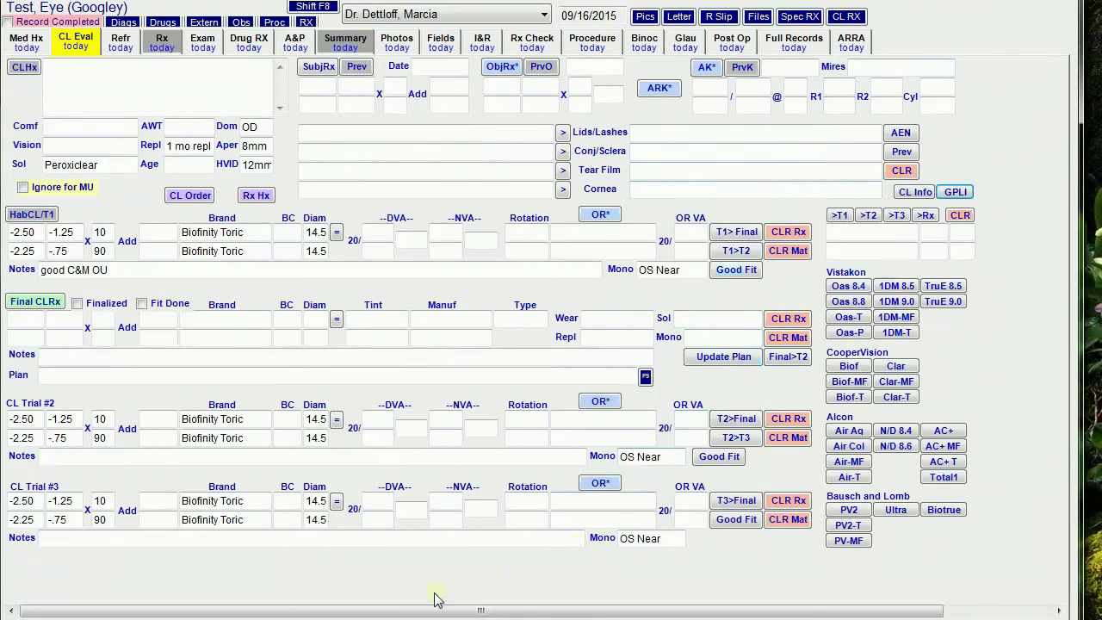